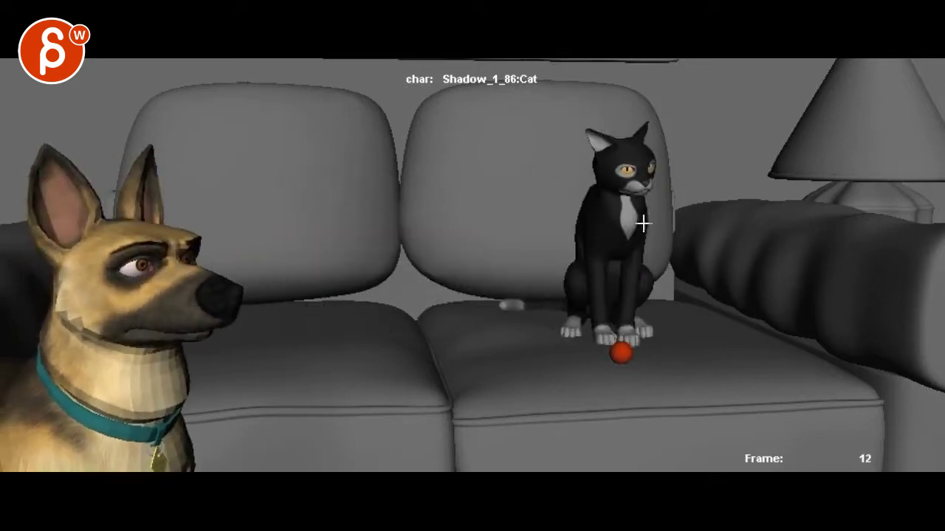
Sketch the arc of the cat's head at frame 12, from its seated pose down toward the gap between the cushions.
mouse_move(653, 217)
left_mouse_down()
mouse_move(569, 141)
mouse_move(440, 262)
left_mouse_up()
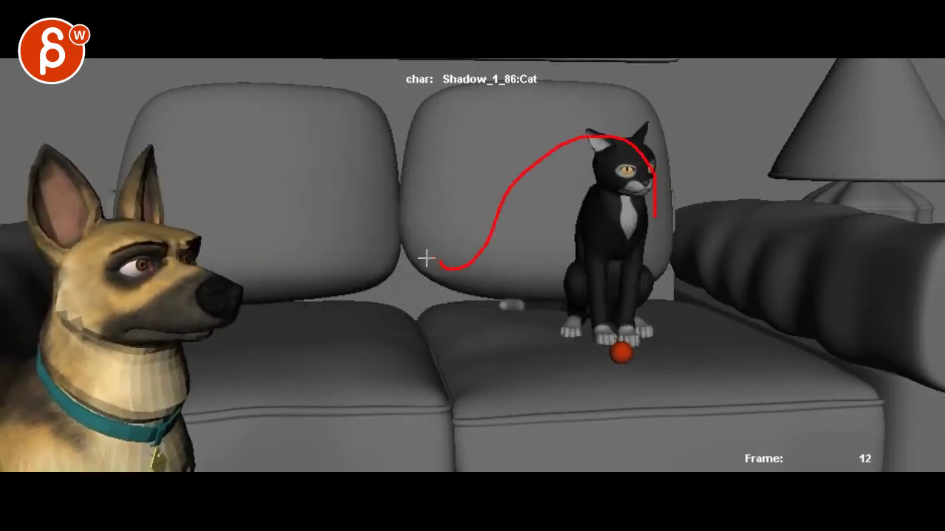
key("space")
key("space")
Mark the cat's forward movement and the line of the dog's jaw around frame 35, and continue playing the shot.
mouse_move(499, 252)
left_mouse_down()
mouse_move(377, 225)
mouse_move(382, 240)
left_mouse_up()
key("Left")
left_click_drag(228, 325, 177, 330)
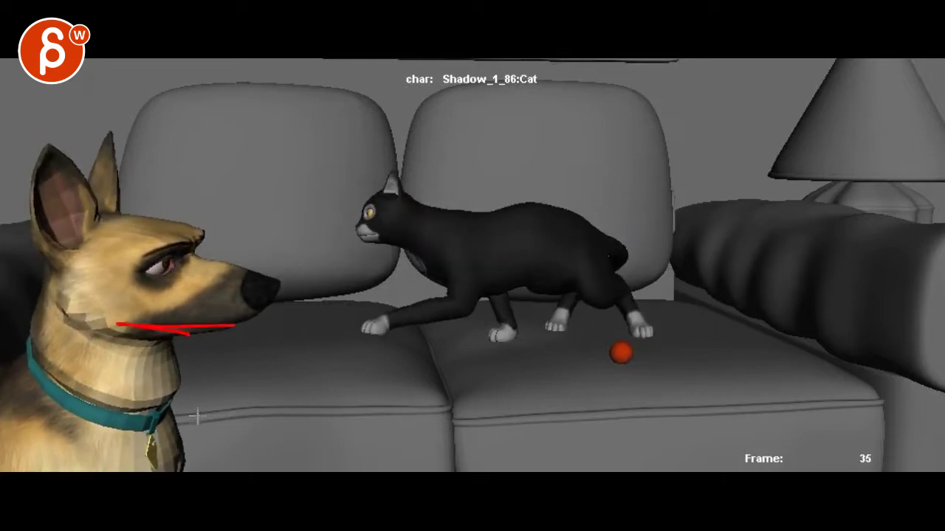
key("space")
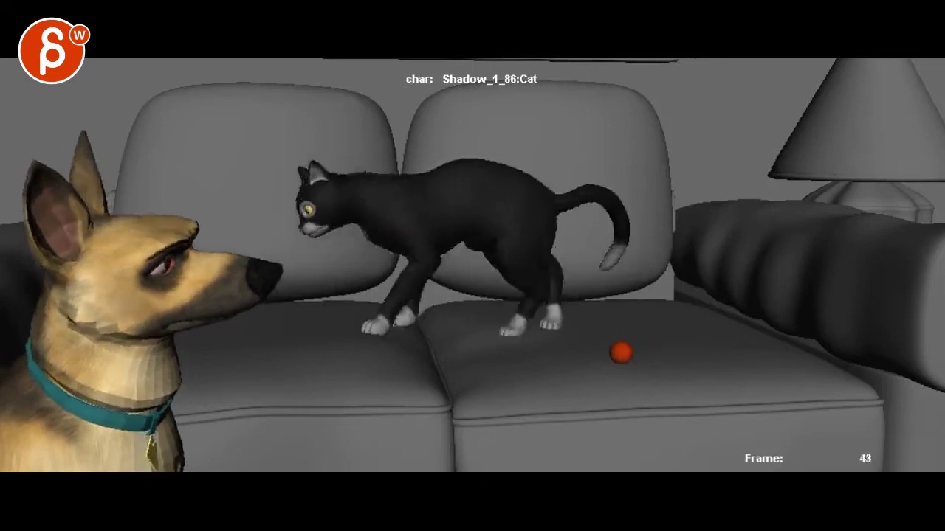
key("space")
Mark the dog's head, ear and eye, and the cat's body and head, while reviewing frames 52 to 78.
mouse_move(190, 210)
left_mouse_down()
mouse_move(148, 313)
mouse_move(110, 323)
left_mouse_up()
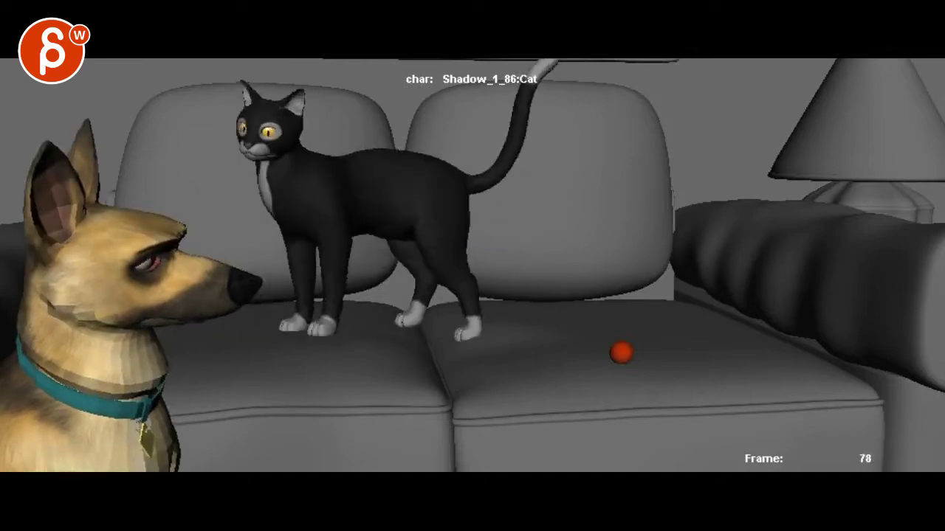
mouse_move(81, 212)
left_mouse_down()
mouse_move(184, 380)
mouse_move(78, 188)
left_mouse_up()
left_click_drag(133, 268, 170, 253)
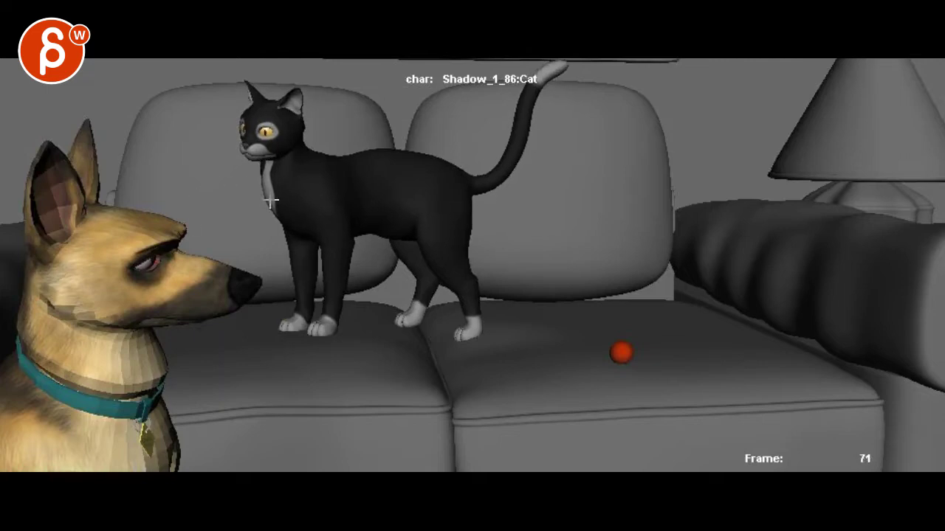
mouse_move(285, 231)
left_mouse_down()
mouse_move(287, 114)
mouse_move(417, 231)
left_mouse_up()
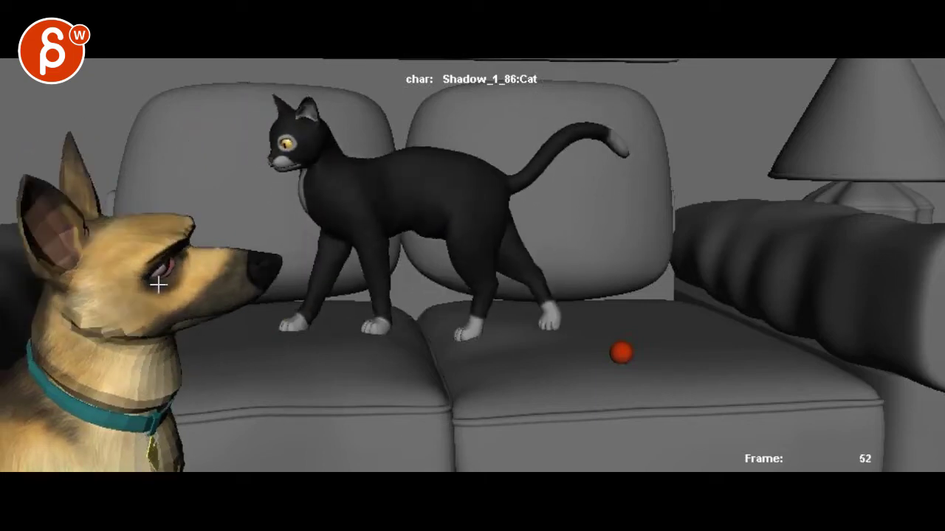
left_click_drag(288, 100, 270, 120)
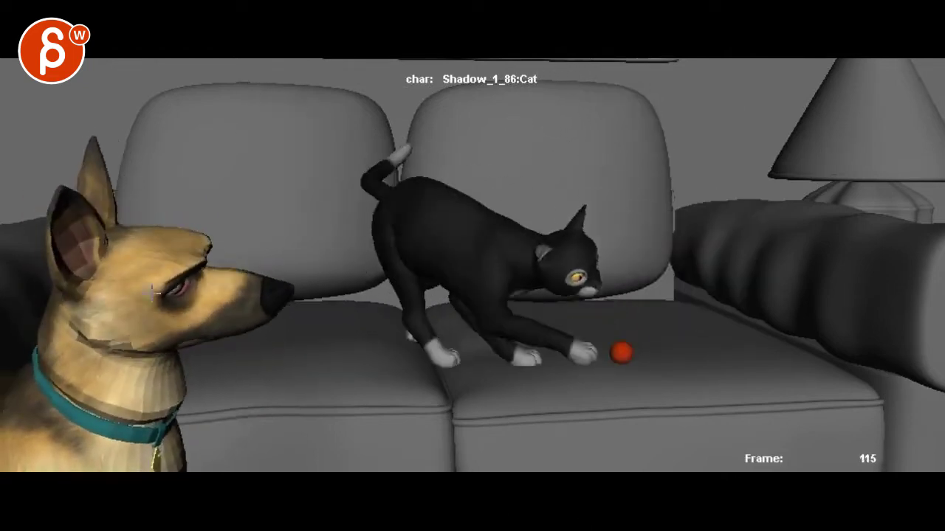
Mark the dog's ear and eye around frame 115 to point out its held pose.
key("Left")
key("Right")
mouse_move(107, 226)
left_mouse_down()
mouse_move(228, 207)
mouse_move(117, 209)
left_mouse_up()
mouse_move(198, 265)
left_mouse_down()
mouse_move(155, 304)
mouse_move(177, 295)
left_mouse_up()
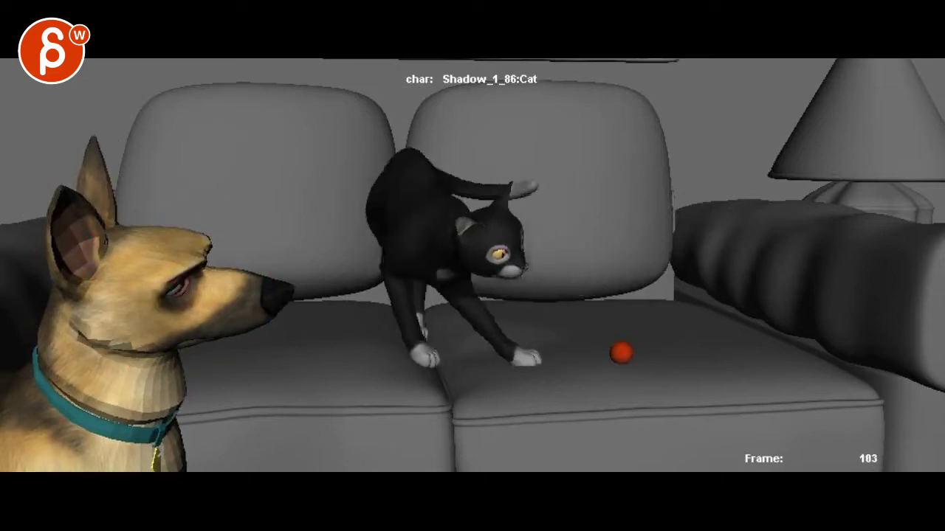
Sketch the cat's path toward the red ball at frame 103 and advance to frame 105.
mouse_move(293, 181)
left_mouse_down()
mouse_move(583, 330)
mouse_move(616, 325)
left_mouse_up()
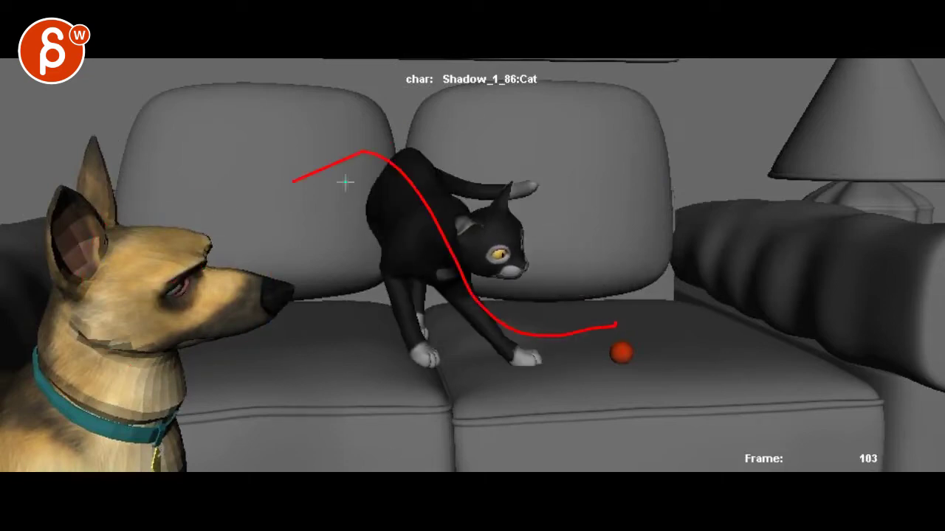
left_click_drag(346, 182, 369, 136)
key("Right")
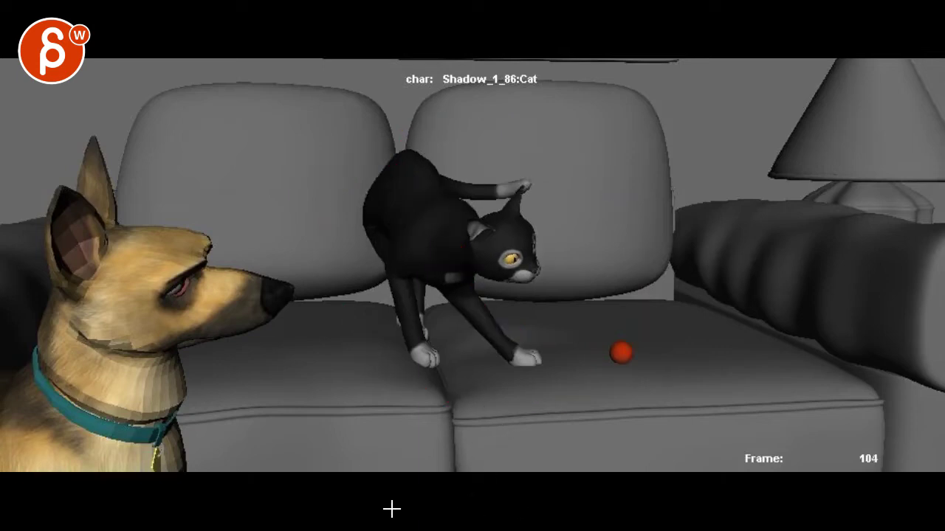
key("Right")
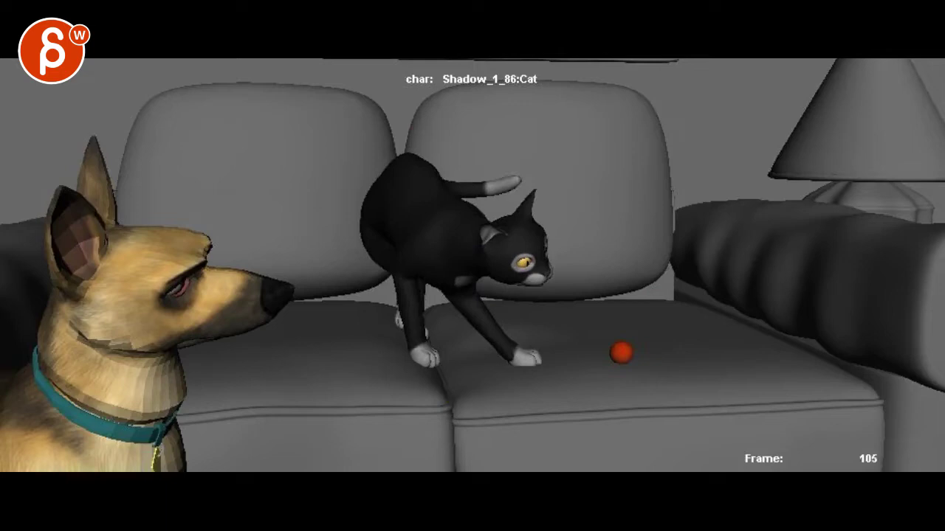
Replay the shot from the start and mark the cat's head movement between frames 15 and 23.
key("Home")
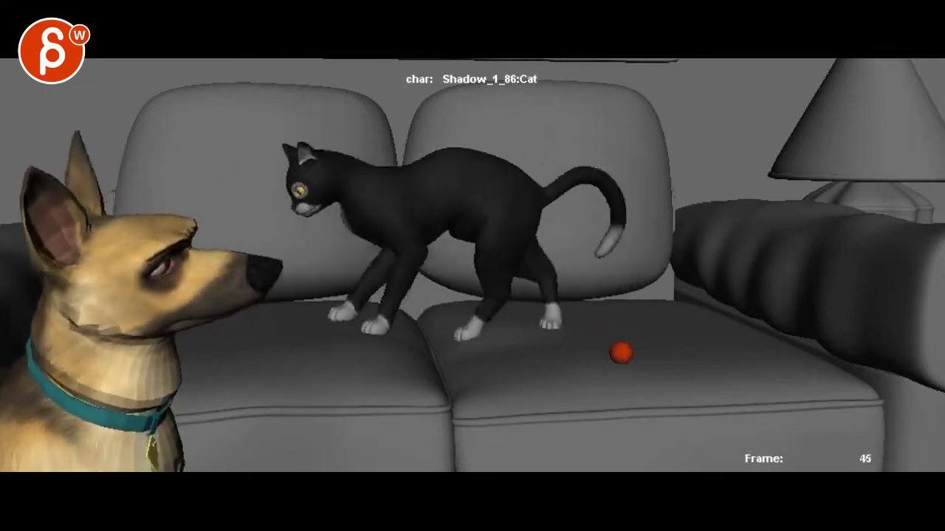
key("Home")
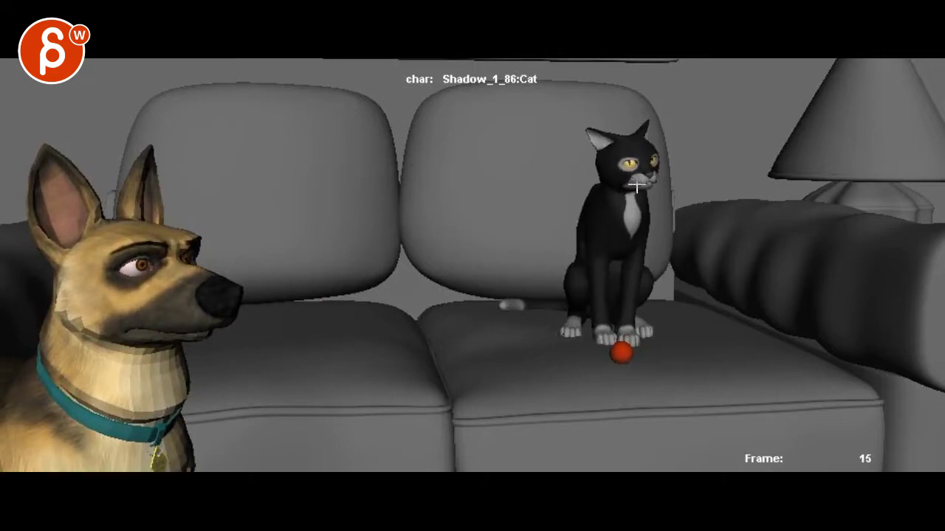
left_click_drag(632, 211, 646, 132)
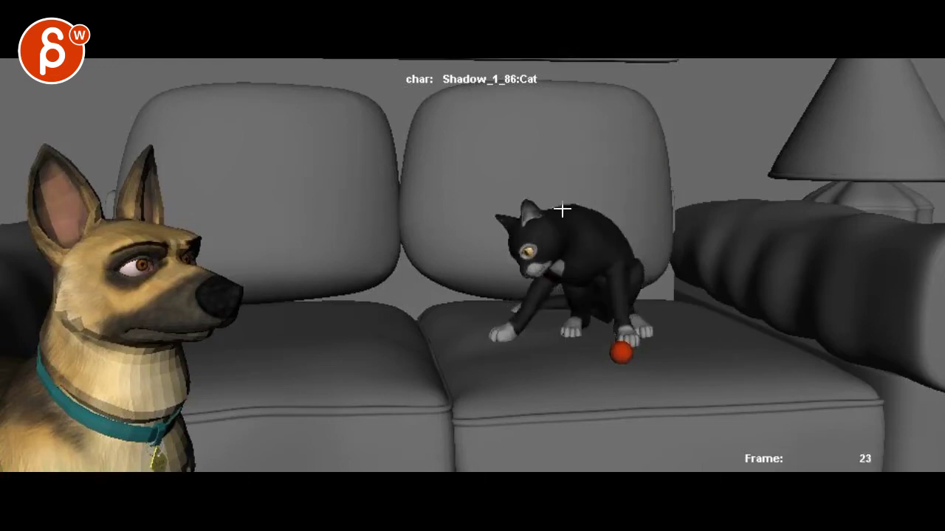
mouse_move(607, 149)
left_mouse_down()
mouse_move(472, 263)
mouse_move(459, 256)
left_mouse_up()
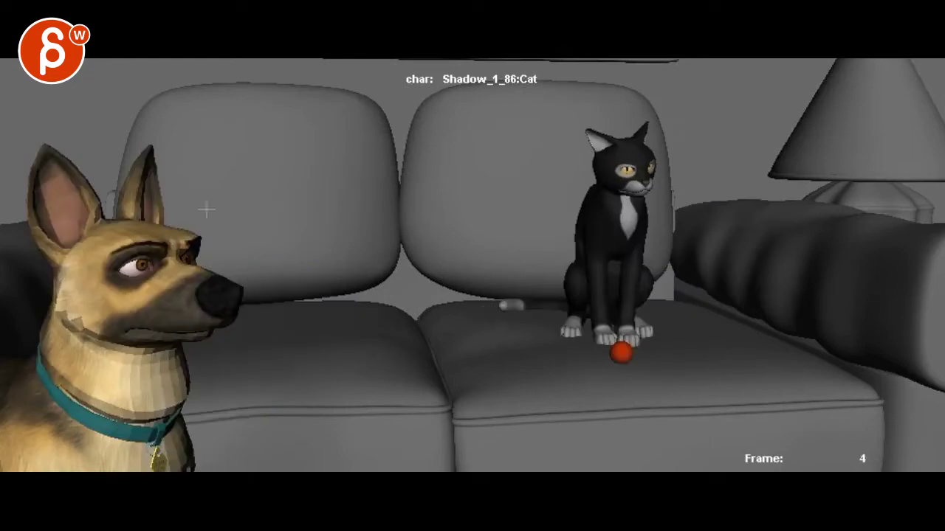
Sketch a longer line for the dog's muzzle at frame 4 and go to frame 5.
left_click_drag(204, 222, 332, 256)
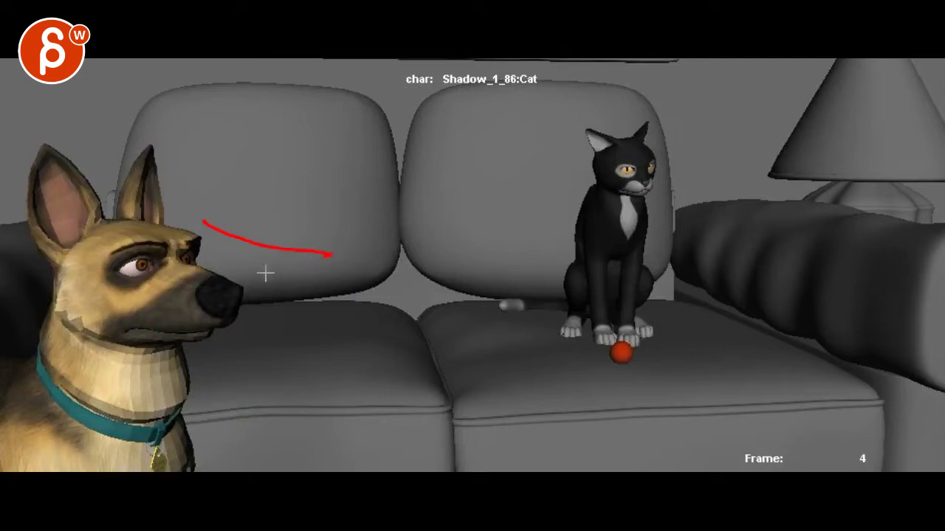
key("Left")
key("alt+period")
key("alt+period")
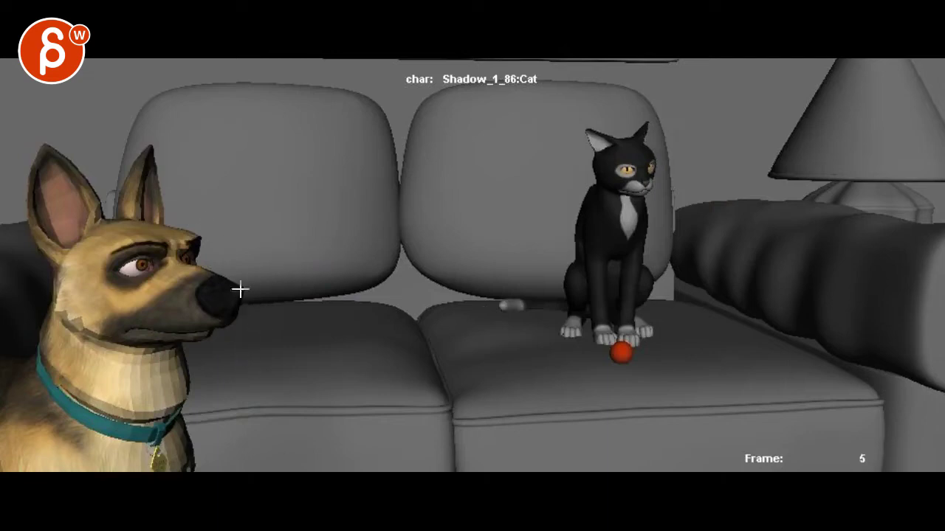
key("alt+comma")
key("alt+period")
Sketch an alternative dog head at frame 5 with muzzle, ears, eye, neck and vertical guides behind the head, and clear the drawing.
mouse_move(273, 258)
left_mouse_down()
mouse_move(308, 312)
mouse_move(211, 334)
left_mouse_up()
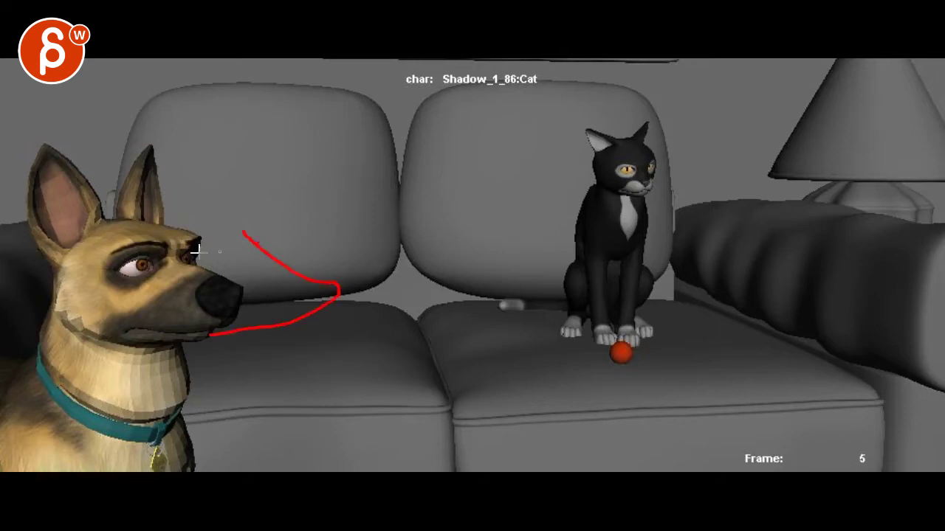
left_click_drag(251, 238, 136, 247)
mouse_move(275, 292)
left_mouse_down()
mouse_move(150, 450)
mouse_move(172, 317)
left_mouse_up()
left_click_drag(168, 258, 164, 298)
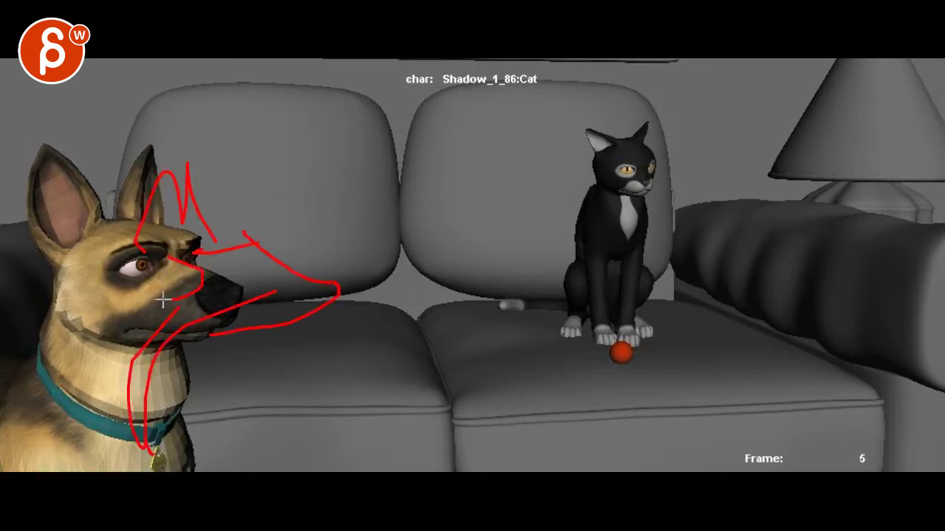
left_click_drag(22, 152, 25, 363)
left_click_drag(33, 152, 32, 384)
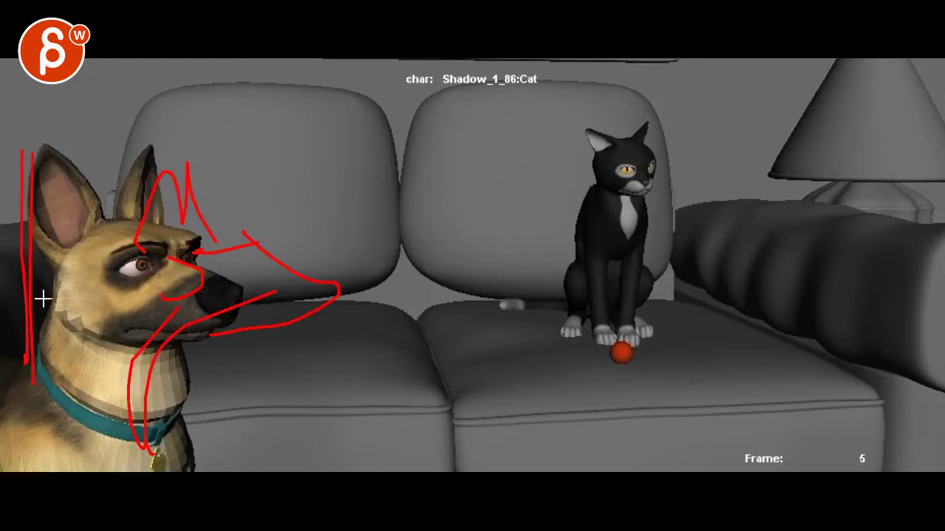
key("Escape")
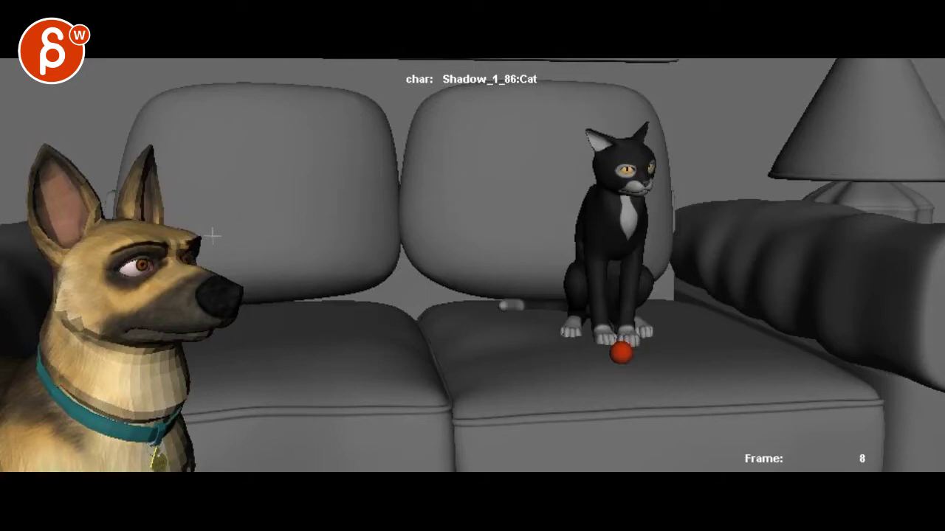
Sketch the dog's muzzle and eye, a cat figure by the near cushion and a vertical dividing line at frame 8.
mouse_move(213, 235)
left_mouse_down()
mouse_move(189, 310)
mouse_move(168, 283)
left_mouse_up()
mouse_move(401, 344)
left_mouse_down()
mouse_move(379, 333)
mouse_move(348, 172)
mouse_move(361, 169)
left_mouse_up()
left_click_drag(484, 79, 491, 424)
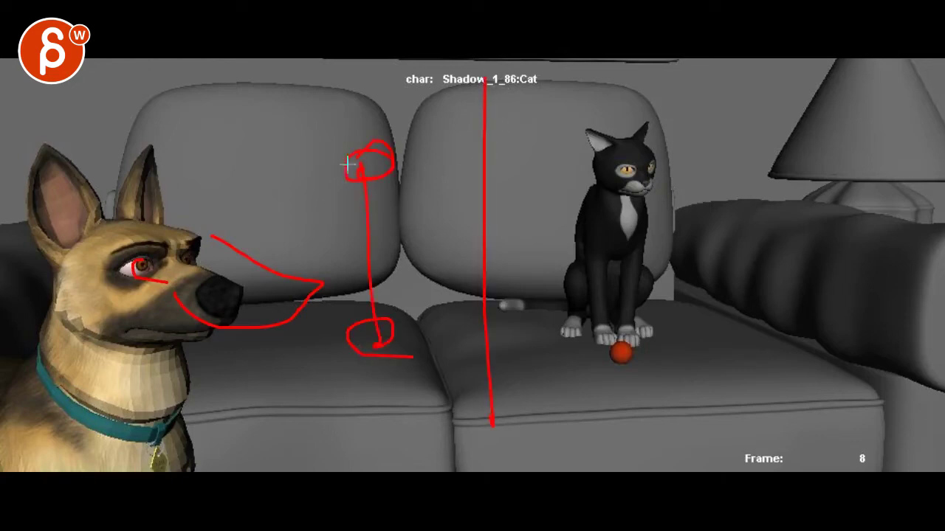
mouse_move(346, 145)
left_mouse_down()
mouse_move(362, 316)
mouse_move(332, 169)
mouse_move(326, 271)
left_mouse_up()
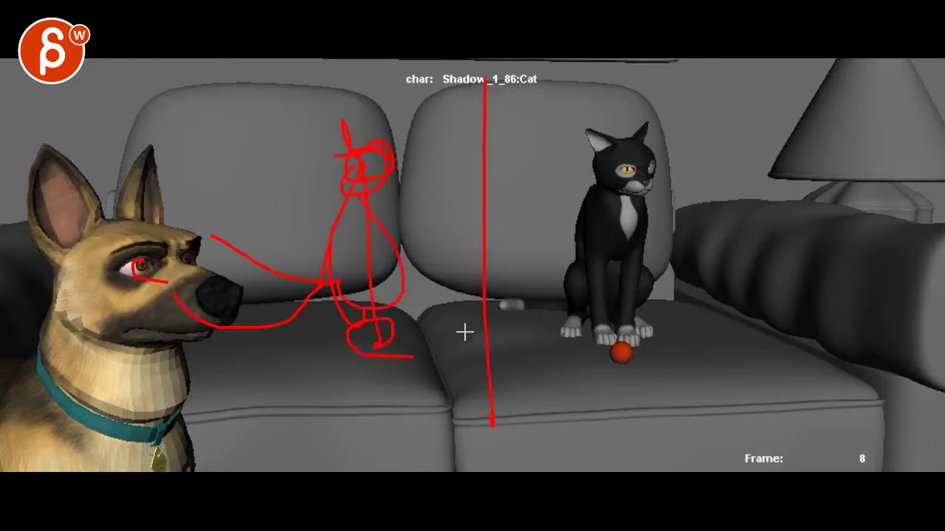
Mark the red ball and the empty area around the armrest and lamp at frame 8, and resume playback.
mouse_move(618, 347)
left_mouse_down()
mouse_move(632, 354)
mouse_move(610, 341)
left_mouse_up()
mouse_move(897, 461)
left_mouse_down()
mouse_move(890, 274)
mouse_move(833, 97)
mouse_move(923, 226)
left_mouse_up()
left_click_drag(778, 77, 701, 203)
left_click_drag(786, 136, 657, 251)
mouse_move(674, 209)
left_mouse_down()
mouse_move(621, 288)
mouse_move(563, 300)
mouse_move(592, 305)
mouse_move(612, 290)
mouse_move(640, 307)
mouse_move(845, 183)
left_mouse_up()
key("space")
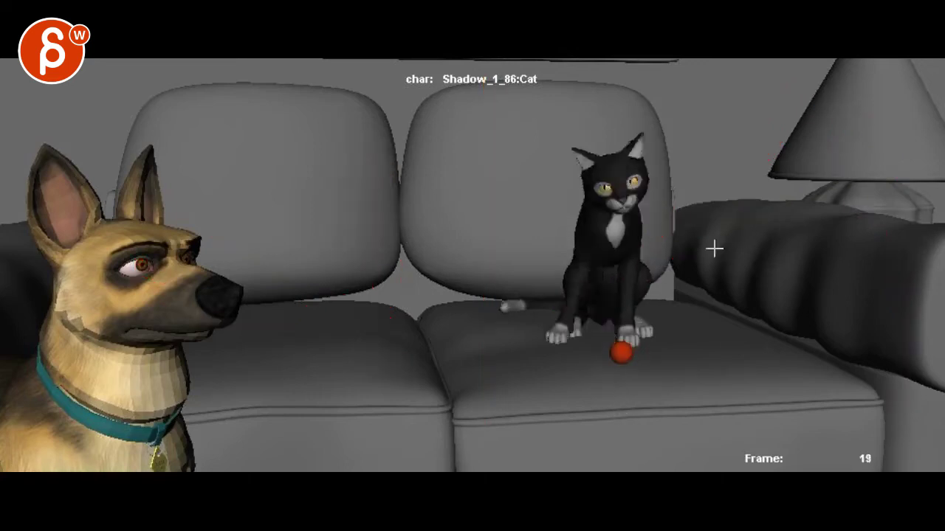
At frame 22, sketch the dog's mouth and eye direction and a simple cat figure on the cushion nearest the dog.
key("space")
key("Left")
mouse_move(188, 334)
left_mouse_down()
mouse_move(222, 334)
mouse_move(269, 288)
left_mouse_up()
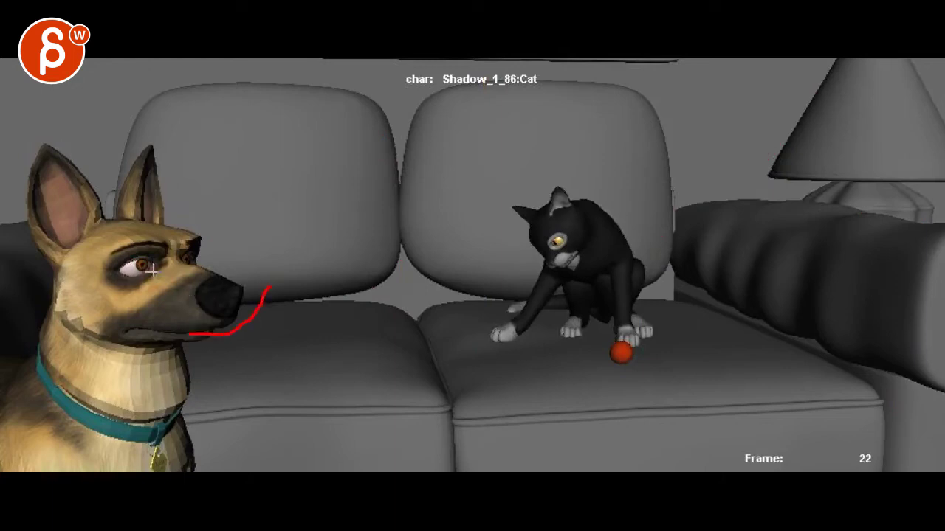
left_click_drag(145, 257, 170, 258)
left_click_drag(230, 318, 259, 296)
left_click_drag(346, 189, 374, 163)
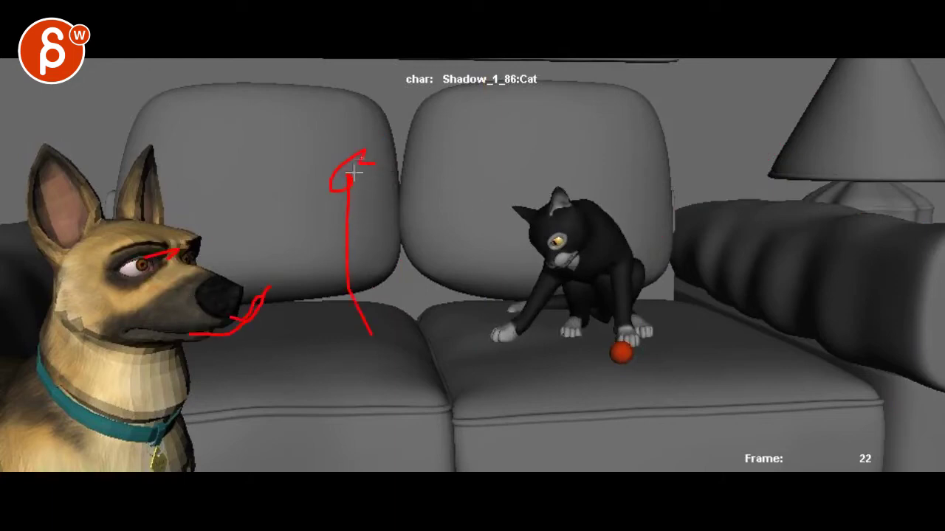
Draw two vertical lines between the characters, circle the ball and sketch lines toward the lamp at frame 22, and resume playback.
left_click_drag(474, 94, 472, 443)
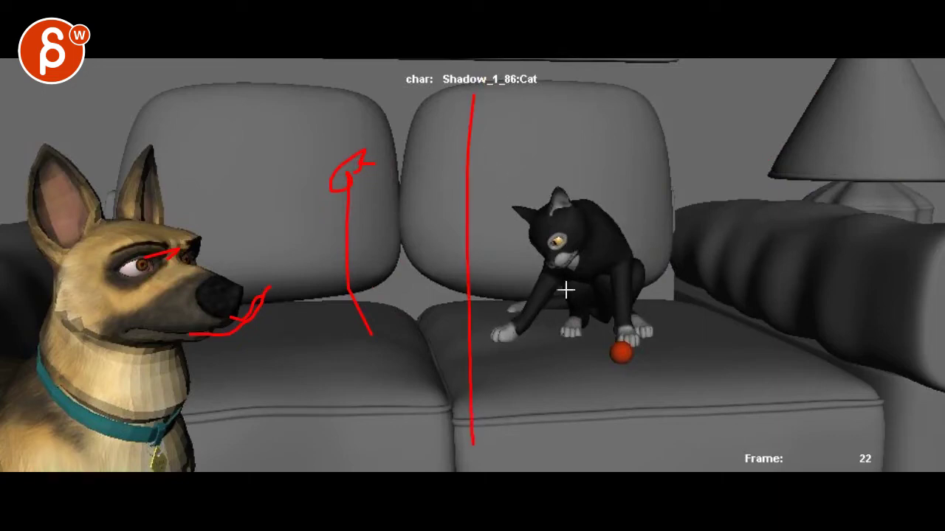
left_click_drag(443, 116, 456, 421)
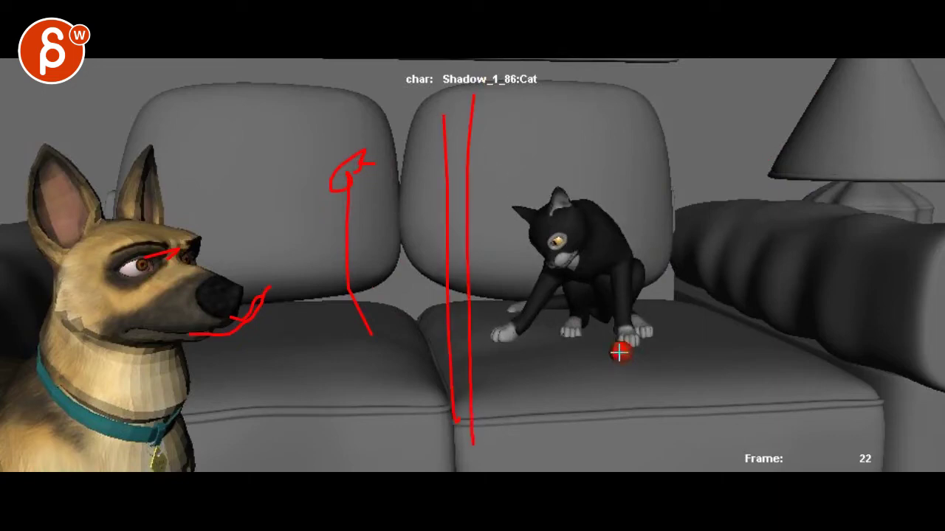
left_click_drag(620, 333, 620, 359)
left_click_drag(625, 282, 815, 149)
left_click_drag(607, 332, 636, 244)
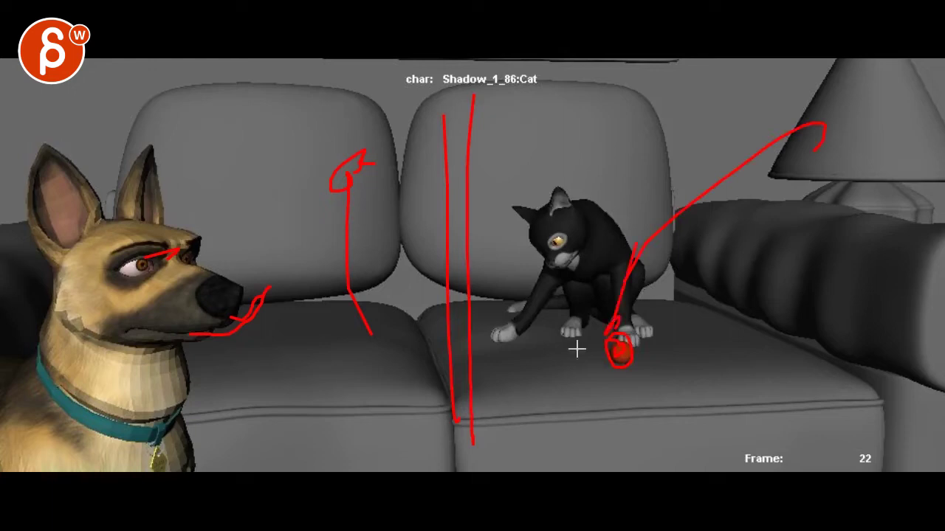
key("space")
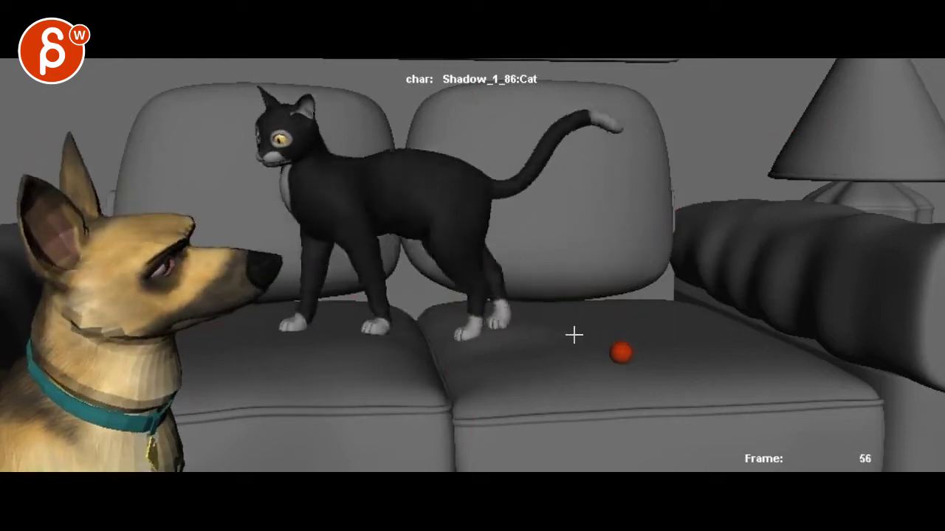
At frame 63, circle the cat's head and chest and the ball area, and sketch lines across the body and near the lamp.
left_click_drag(294, 142, 295, 138)
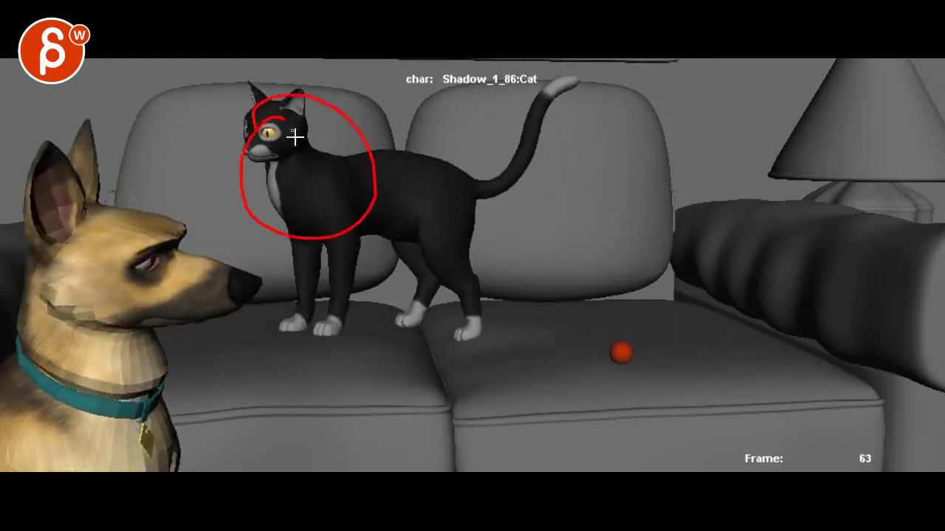
left_click_drag(214, 209, 532, 191)
mouse_move(777, 134)
left_mouse_down()
mouse_move(770, 210)
mouse_move(673, 285)
left_mouse_up()
mouse_move(567, 256)
left_mouse_down()
mouse_move(533, 302)
mouse_move(559, 411)
left_mouse_up()
left_click_drag(614, 338, 576, 345)
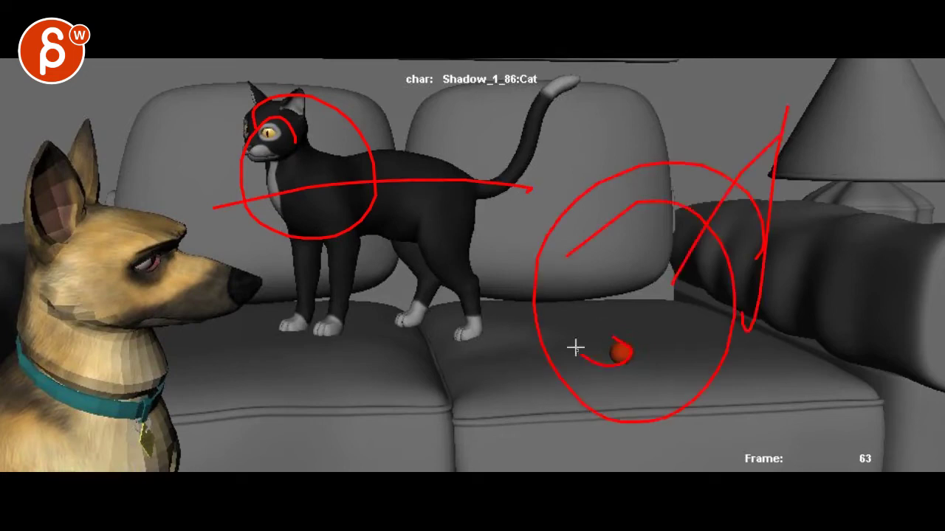
left_click_drag(350, 201, 323, 231)
Step backward frame by frame to about frame 36 to examine the cat's walk and landing on the cushion.
key("Left")
key("Left")
key("Left")
key("Left")
key("Left")
key("Left")
key("Left")
key("Left")
key("Left")
key("Left")
key("Left")
key("Left")
key("Left")
key("Left")
key("Left")
key("Left")
key("Left")
key("Left")
key("Left")
key("Left")
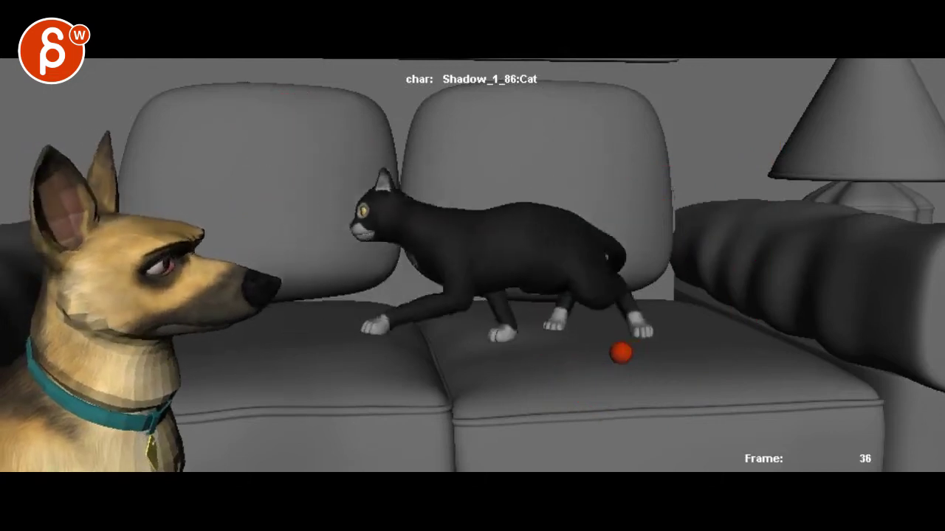
key("Left")
Step forward through the cat's movement and mark its legs and underside at frame 125.
key("Right")
key("Right")
key("Right")
key("Right")
key("Right")
key("Right")
key("Right")
key("Right")
key("Right")
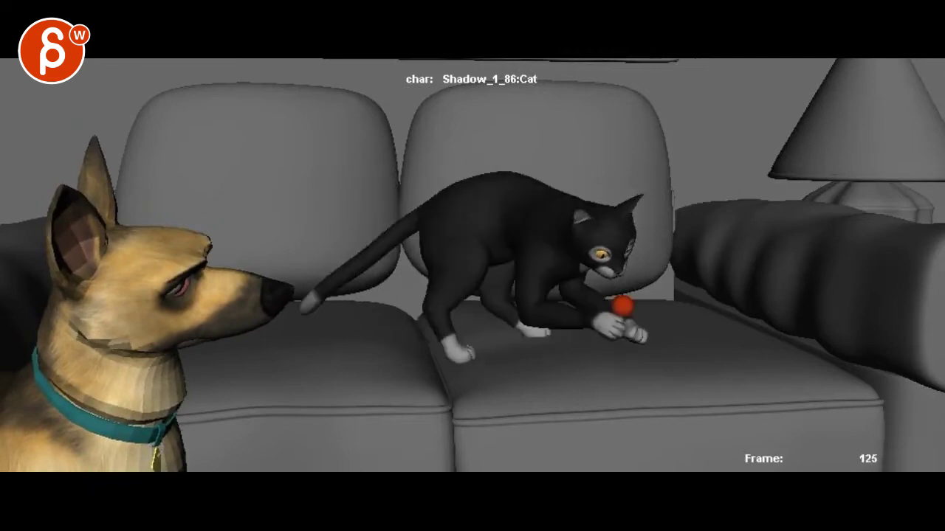
mouse_move(472, 343)
left_mouse_down()
mouse_move(506, 331)
mouse_move(648, 184)
mouse_move(536, 283)
left_mouse_up()
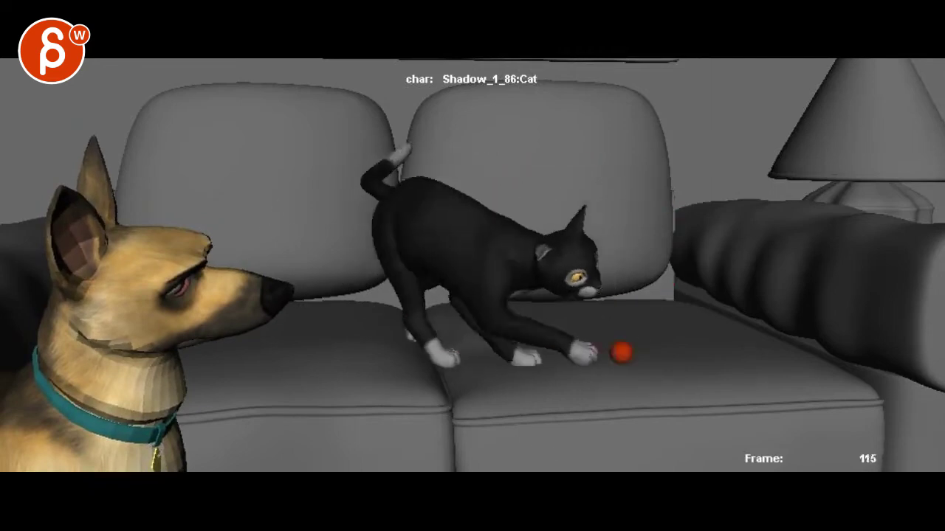
Circle the dog's head and the cat's head and chest at frame 123, and resume playback.
mouse_move(131, 246)
left_mouse_down()
mouse_move(168, 351)
mouse_move(183, 276)
mouse_move(281, 279)
left_mouse_up()
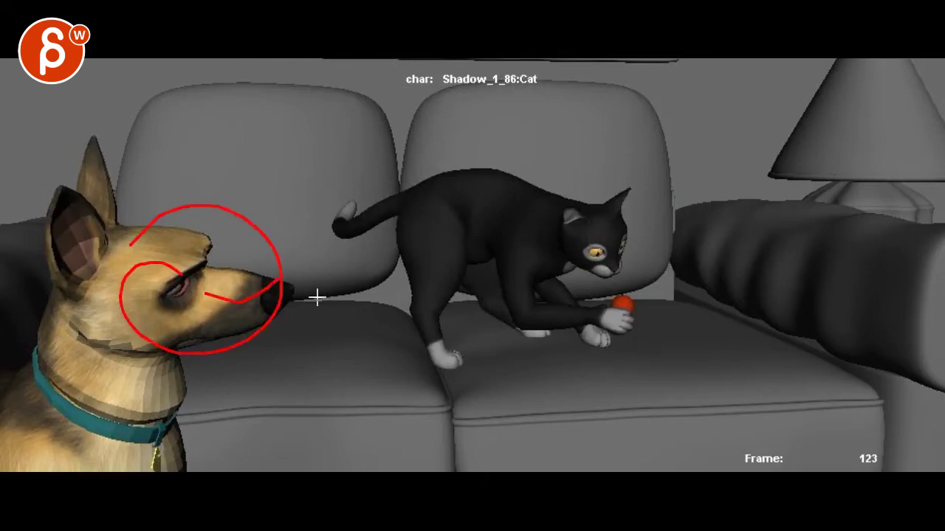
mouse_move(596, 323)
left_mouse_down()
mouse_move(539, 214)
mouse_move(569, 203)
left_mouse_up()
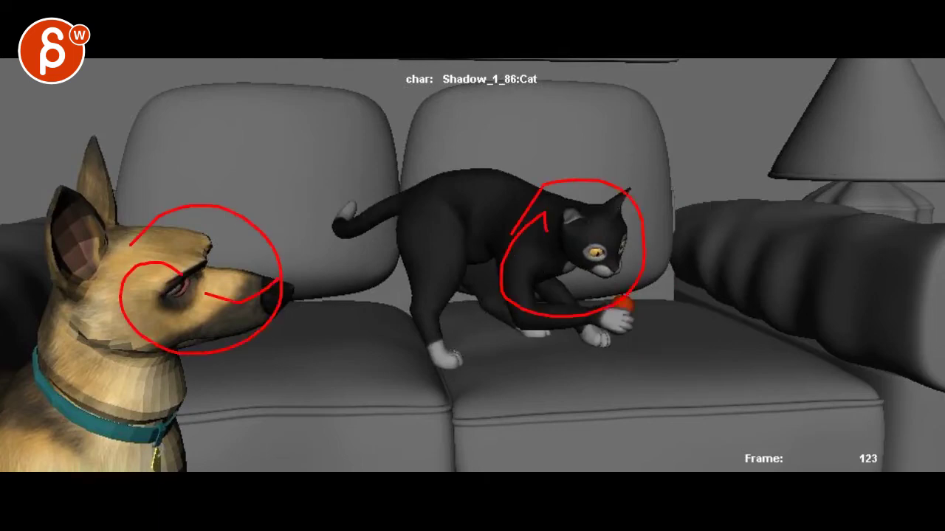
key("space")
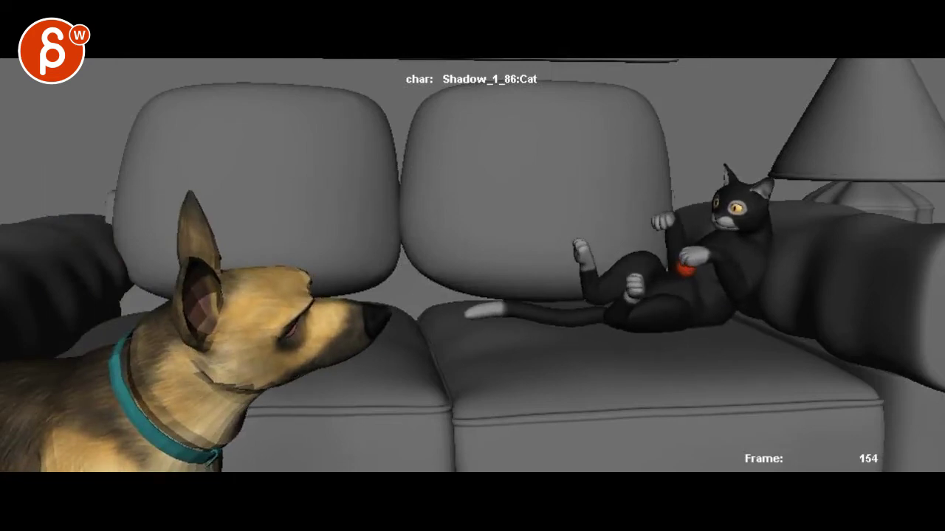
Go back through the cat's walk to frame 50 and mark the dog's muzzle.
key("Left")
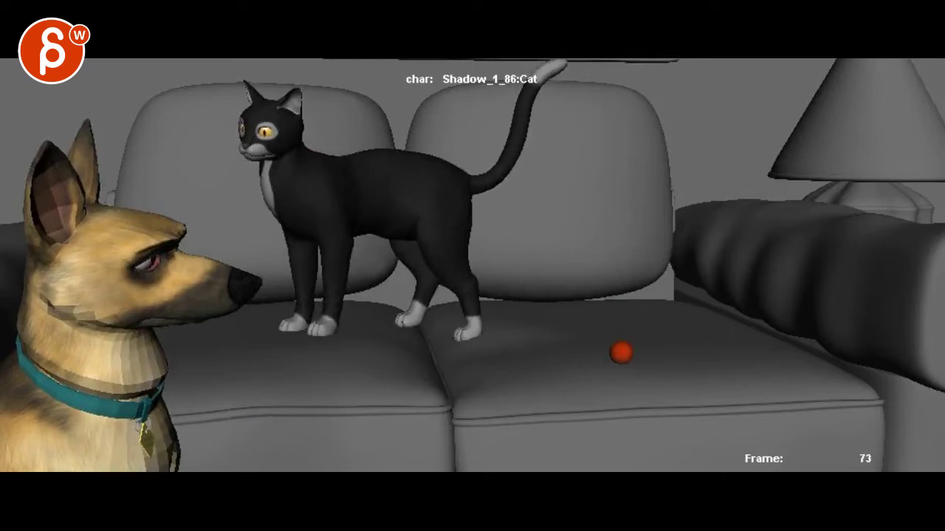
key("Left")
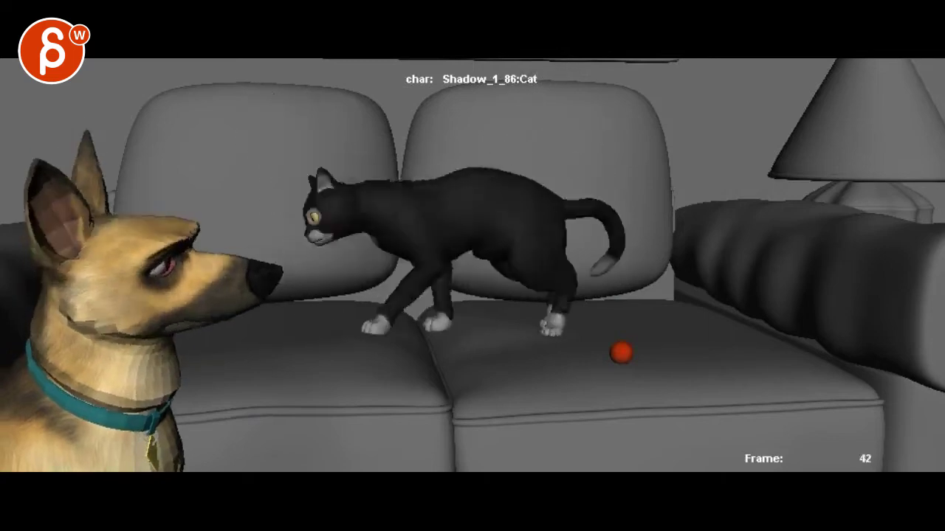
key("Right")
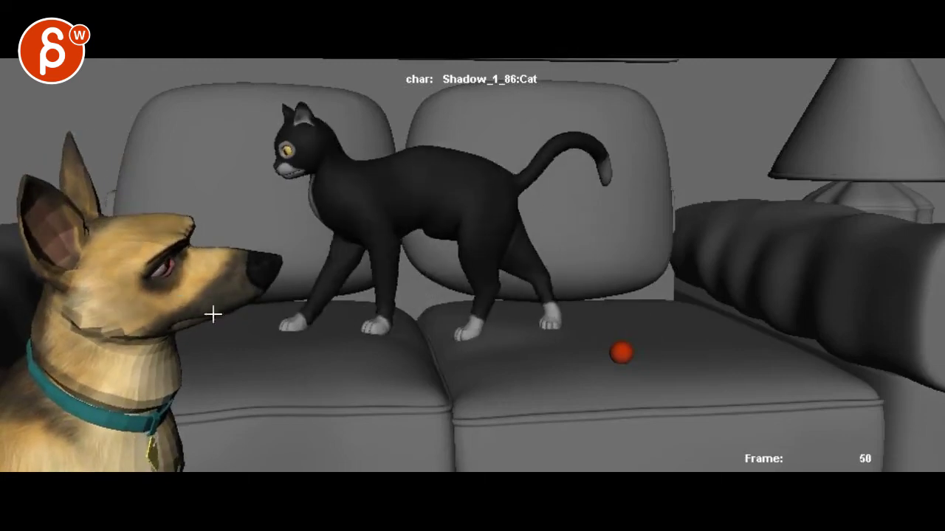
mouse_move(186, 286)
left_mouse_down()
mouse_move(507, 207)
mouse_move(491, 225)
mouse_move(247, 270)
left_mouse_up()
left_click(485, 327)
key("Right")
key("Right")
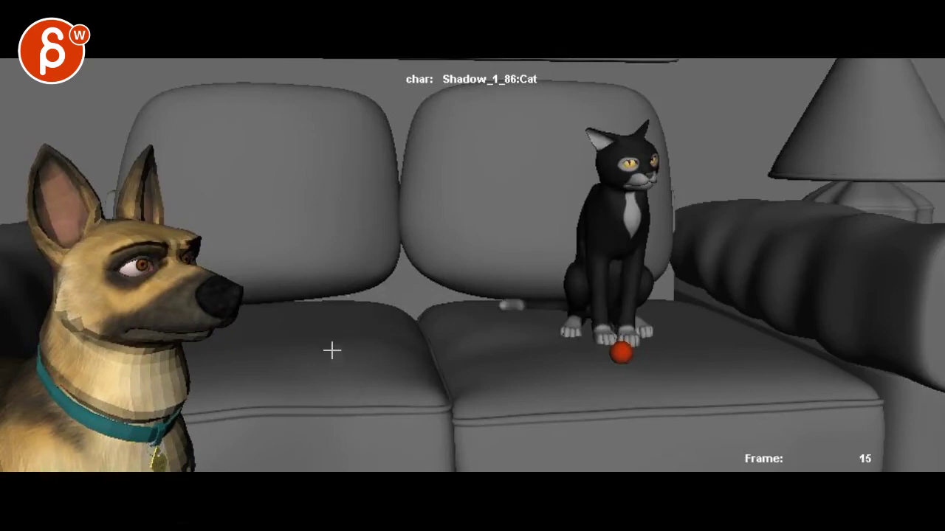
Sketch an upright looped shape between the characters and mark the ball at frame 15, and draw strokes across the cat at frame 61.
left_click_drag(338, 361, 336, 166)
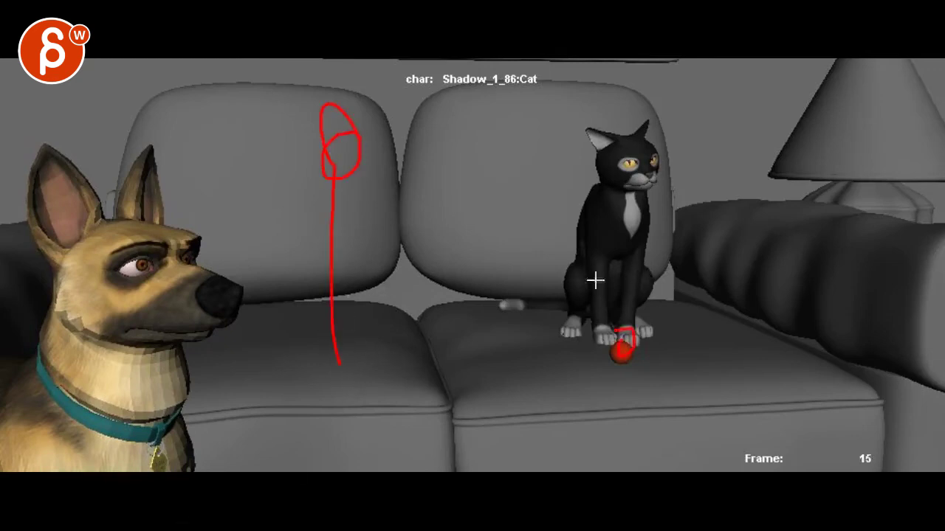
key("space")
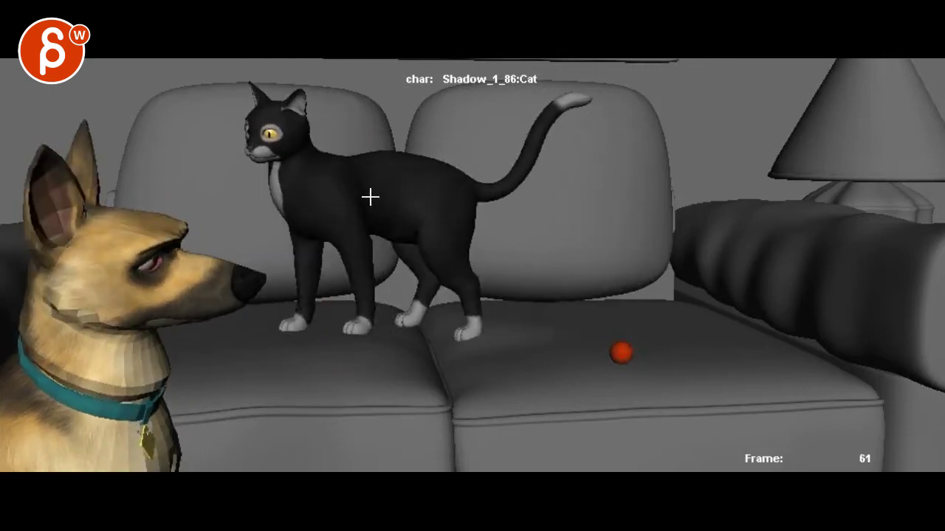
mouse_move(255, 126)
left_mouse_down()
mouse_move(332, 63)
mouse_move(305, 114)
mouse_move(298, 109)
mouse_move(314, 111)
mouse_move(566, 297)
mouse_move(573, 290)
left_mouse_up()
mouse_move(603, 246)
left_mouse_down()
mouse_move(440, 295)
mouse_move(356, 307)
left_mouse_up()
key("Right")
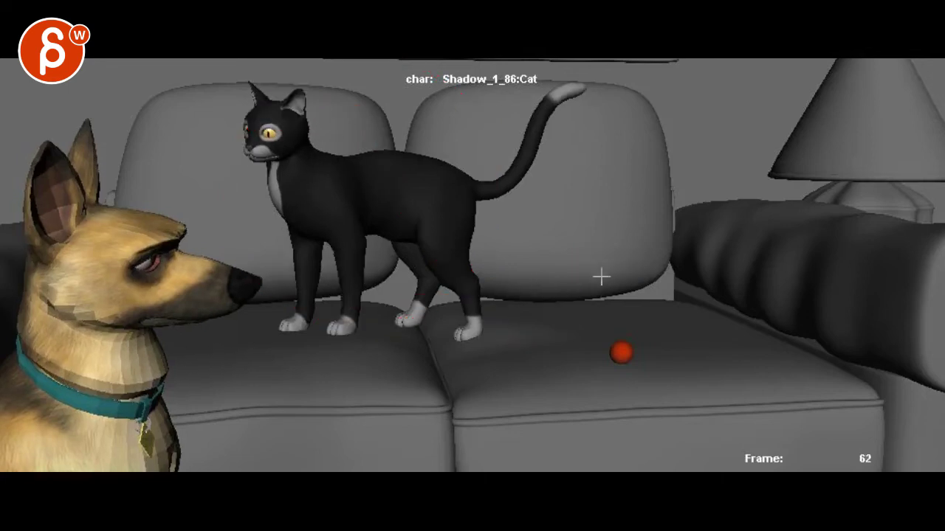
Sketch an alternative cat pose at frame 62 with a curved body line, a head above the ball and leg strokes, and resume playback.
mouse_move(608, 247)
left_mouse_down()
mouse_move(638, 277)
mouse_move(622, 264)
mouse_move(380, 239)
mouse_move(338, 205)
mouse_move(311, 118)
left_mouse_up()
left_click_drag(508, 361, 564, 264)
left_click_drag(428, 346, 466, 259)
left_click_drag(380, 270, 354, 375)
left_click_drag(410, 282, 397, 346)
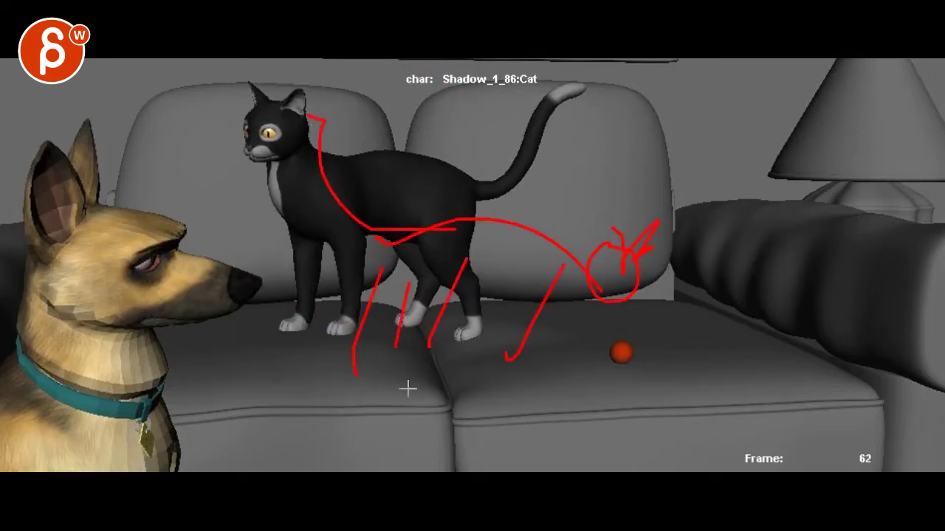
left_click_drag(566, 266, 541, 380)
key("space")
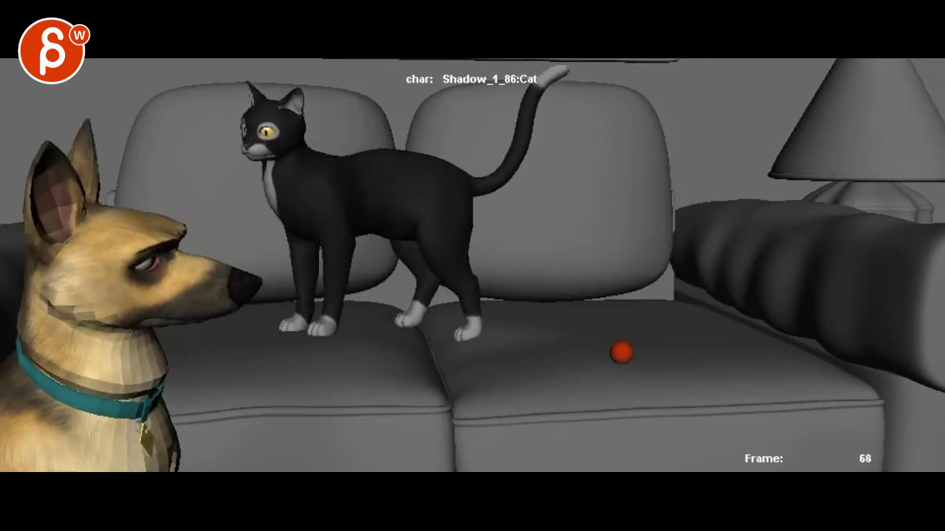
At frame 72, sketch a cat head above the ball and draw sightlines to it from the dog's eye, and resume playback.
left_click_drag(146, 273, 276, 278)
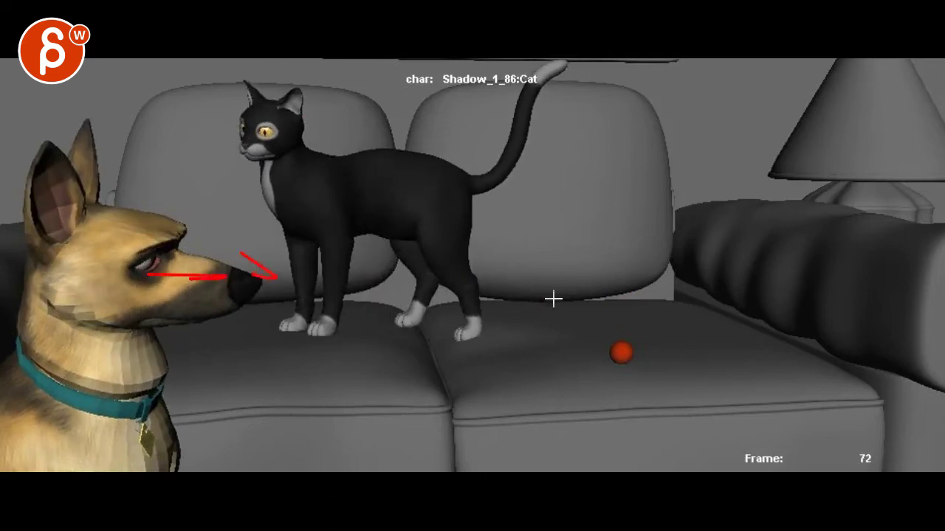
mouse_move(427, 242)
left_mouse_down()
mouse_move(584, 226)
mouse_move(613, 272)
mouse_move(595, 258)
mouse_move(598, 244)
left_mouse_up()
left_click_drag(547, 285, 542, 296)
left_click_drag(426, 345, 505, 351)
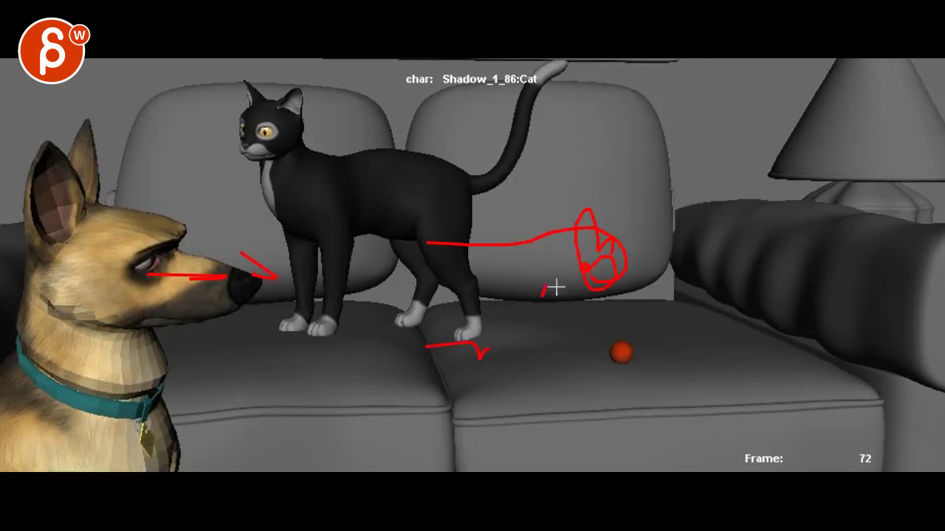
mouse_move(584, 185)
left_mouse_down()
mouse_move(602, 269)
mouse_move(178, 267)
mouse_move(583, 256)
mouse_move(463, 261)
mouse_move(194, 242)
mouse_move(362, 288)
left_mouse_up()
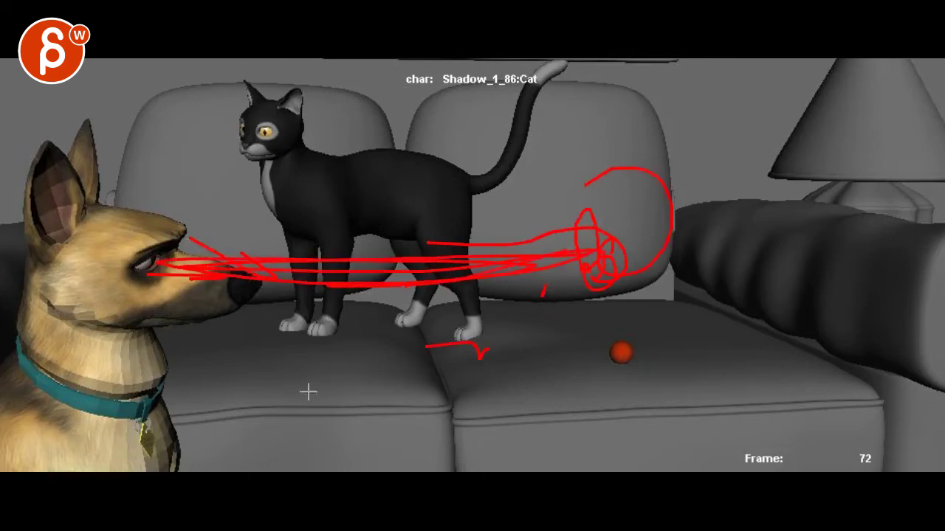
key("space")
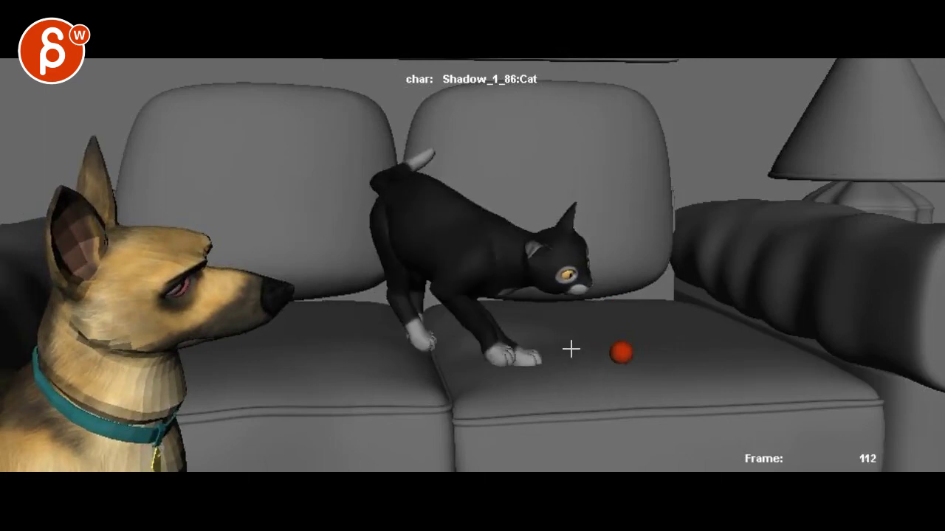
Advance from frame 112 through the cat's paw movement, circle the whole cat and ball at frame 128, and resume playback.
left_click_drag(571, 349, 610, 350)
key("space")
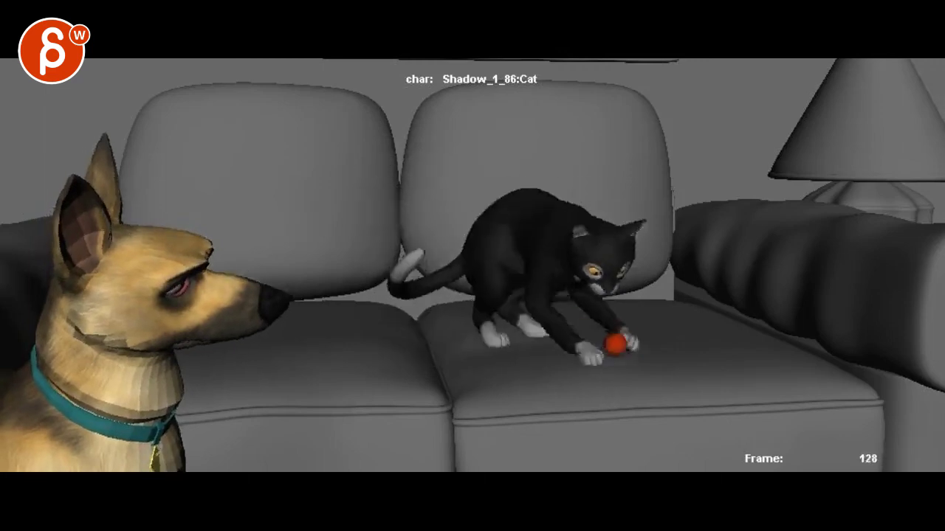
key("space")
key("Left")
key("Left")
key("Left")
key("Left")
key("Right")
key("Left")
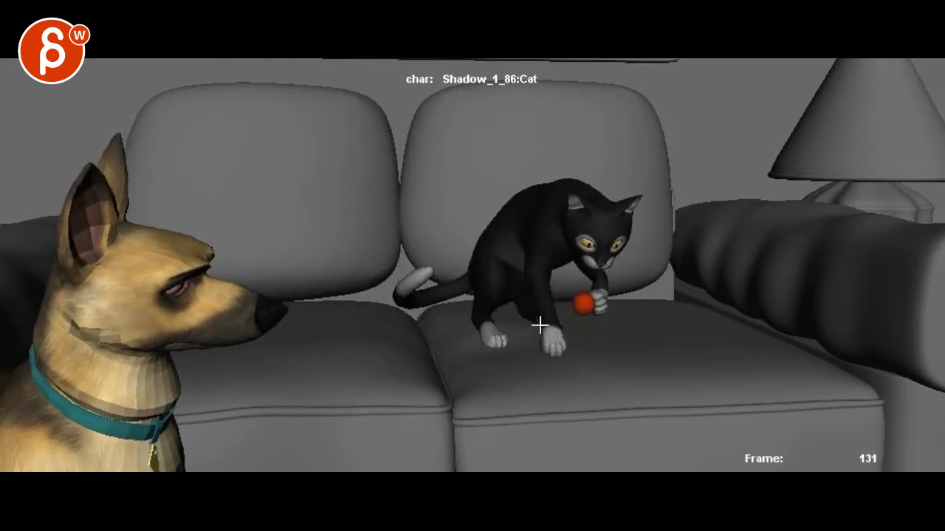
key("alt+comma")
key("alt+comma")
key("alt+comma")
mouse_move(497, 218)
left_mouse_down()
mouse_move(534, 372)
mouse_move(484, 222)
left_mouse_up()
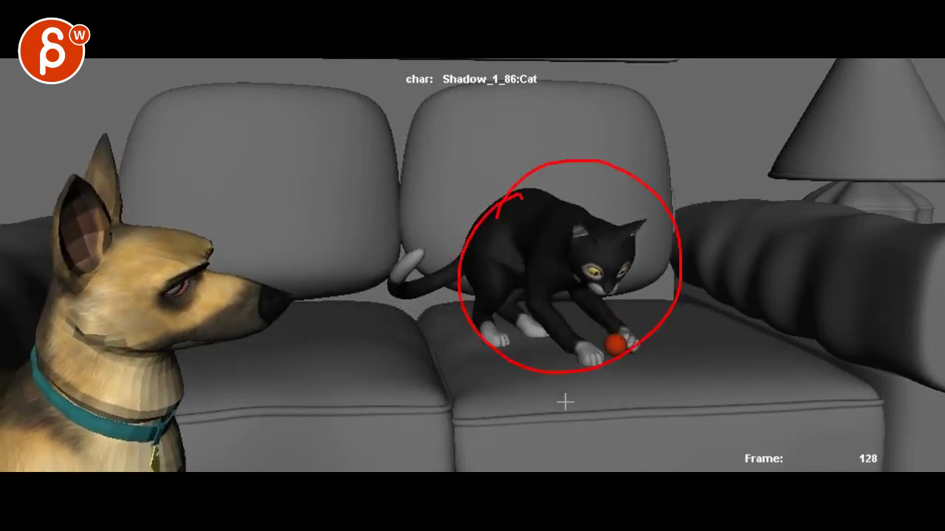
key("space")
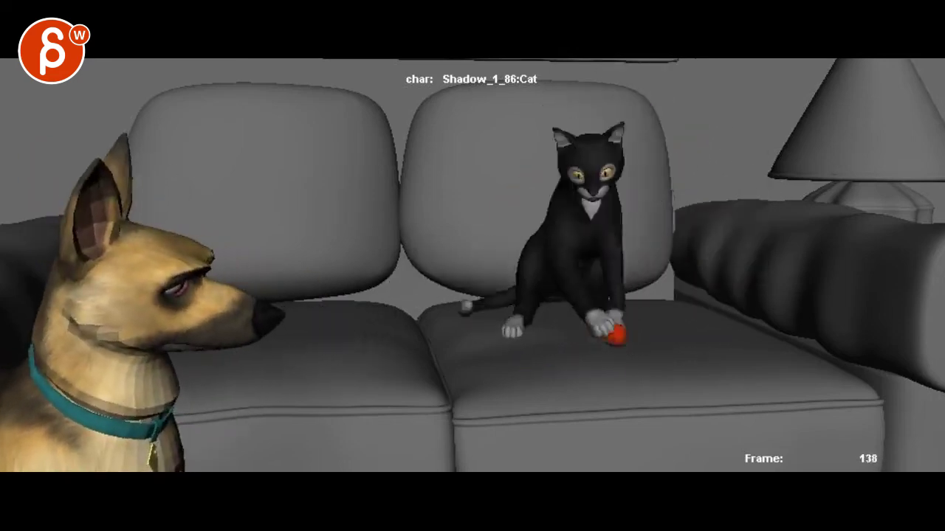
Draw a curved line of action through the standing cat and circle its upper body at frame 143.
left_click_drag(606, 92, 552, 331)
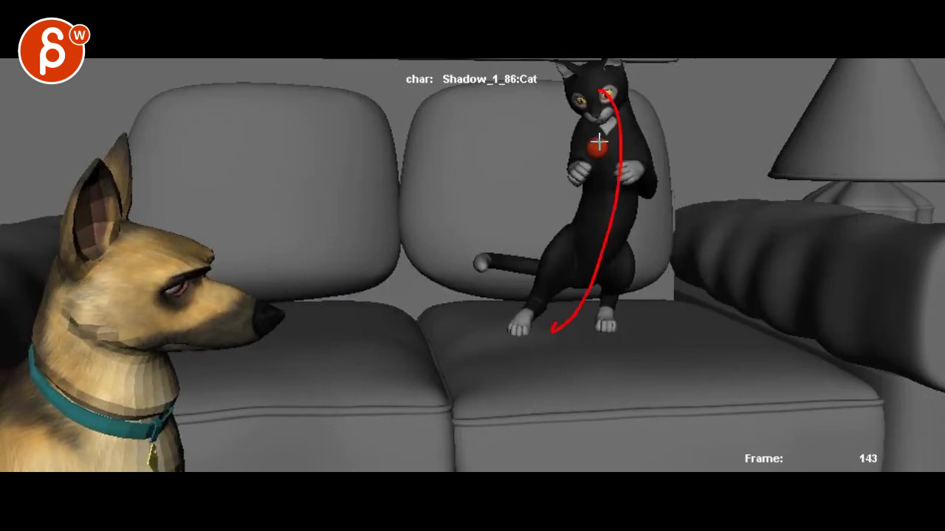
left_click_drag(559, 107, 561, 262)
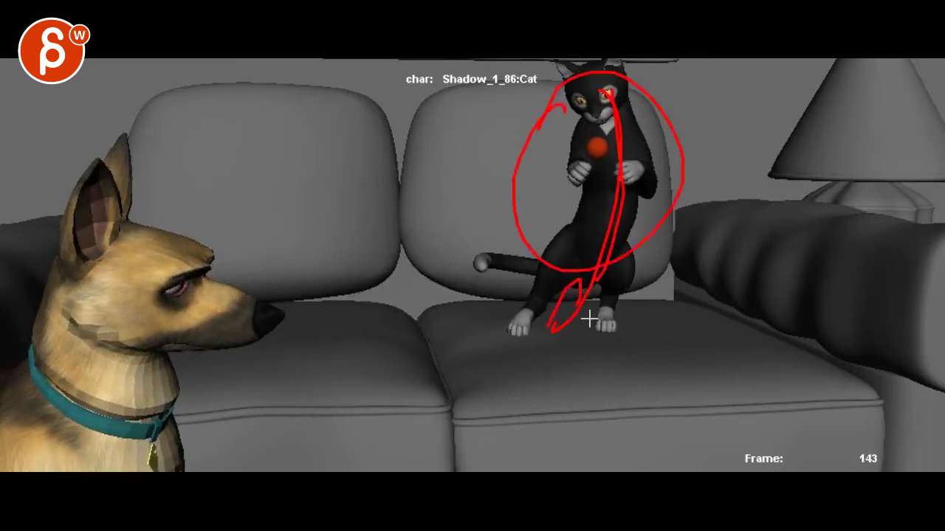
mouse_move(589, 319)
left_mouse_down()
mouse_move(586, 333)
mouse_move(599, 337)
mouse_move(618, 317)
left_mouse_up()
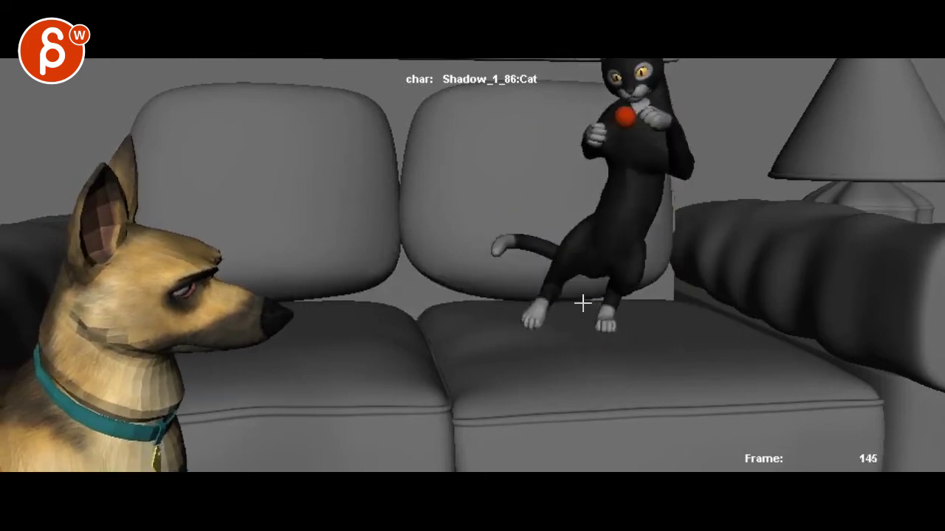
Step through the cat's fall against the armrest between frames 145 and 166 and mark its poses.
left_click_drag(499, 230, 569, 114)
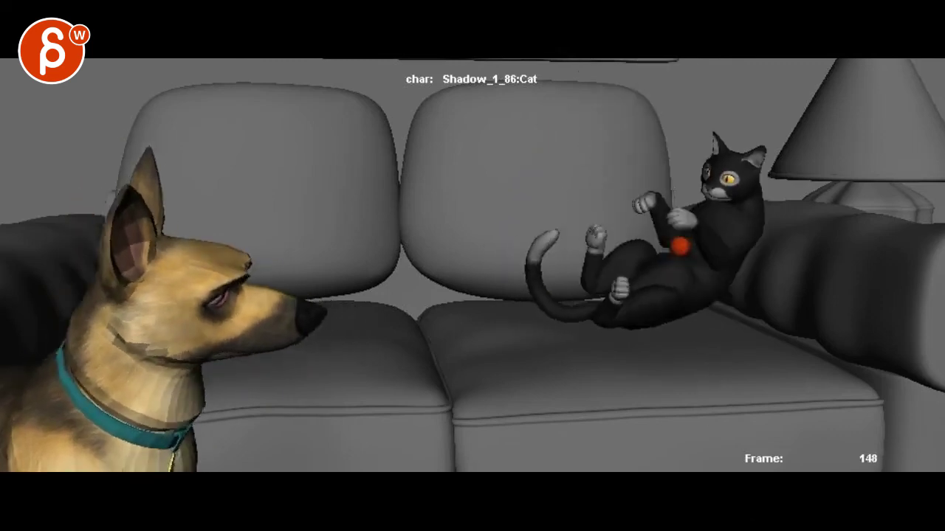
key("Left")
key("Left")
key("Left")
key("Left")
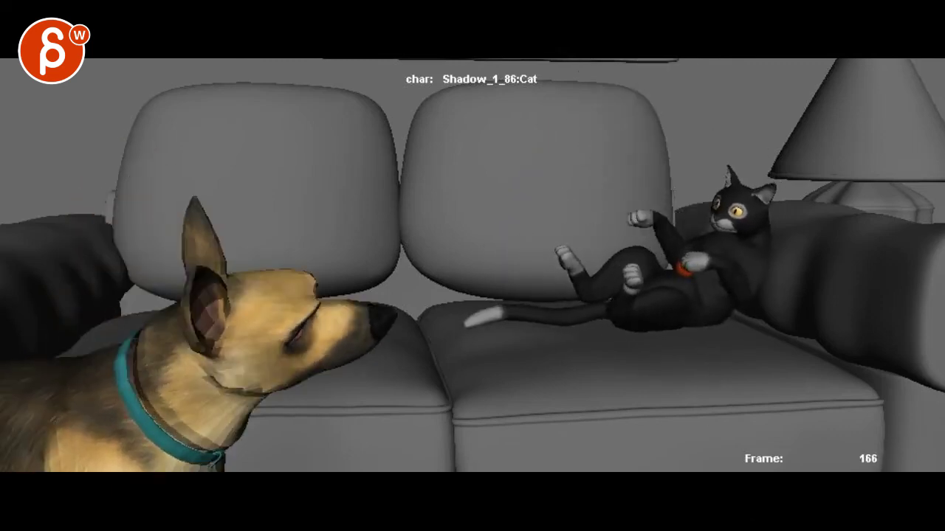
mouse_move(750, 234)
left_mouse_down()
mouse_move(654, 305)
mouse_move(601, 310)
mouse_move(580, 327)
left_mouse_up()
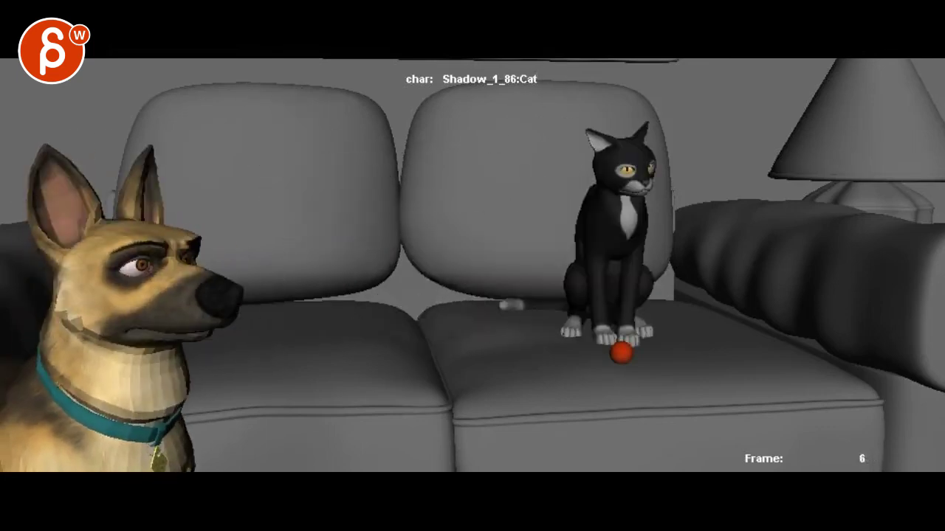
At frame 7, mark the dog's muzzle and the cat's paws, sketch a looped upright between them, and draw curves toward the lamp.
left_click_drag(250, 289, 261, 313)
mouse_move(344, 193)
left_mouse_down()
mouse_move(363, 359)
mouse_move(329, 185)
left_mouse_up()
left_click_drag(595, 342, 607, 338)
mouse_move(885, 168)
left_mouse_down()
mouse_move(643, 264)
mouse_move(829, 138)
left_mouse_up()
mouse_move(642, 255)
left_mouse_down()
mouse_move(832, 137)
mouse_move(810, 106)
left_mouse_up()
mouse_move(627, 281)
left_mouse_down()
mouse_move(601, 325)
mouse_move(643, 335)
mouse_move(605, 350)
left_mouse_up()
mouse_move(704, 162)
left_mouse_down()
mouse_move(798, 174)
mouse_move(816, 118)
left_mouse_up()
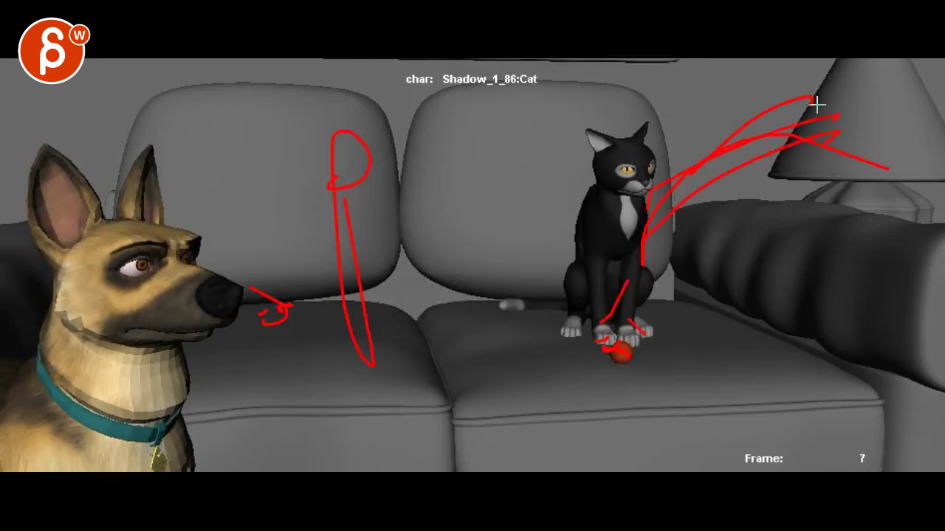
key("space")
key("space")
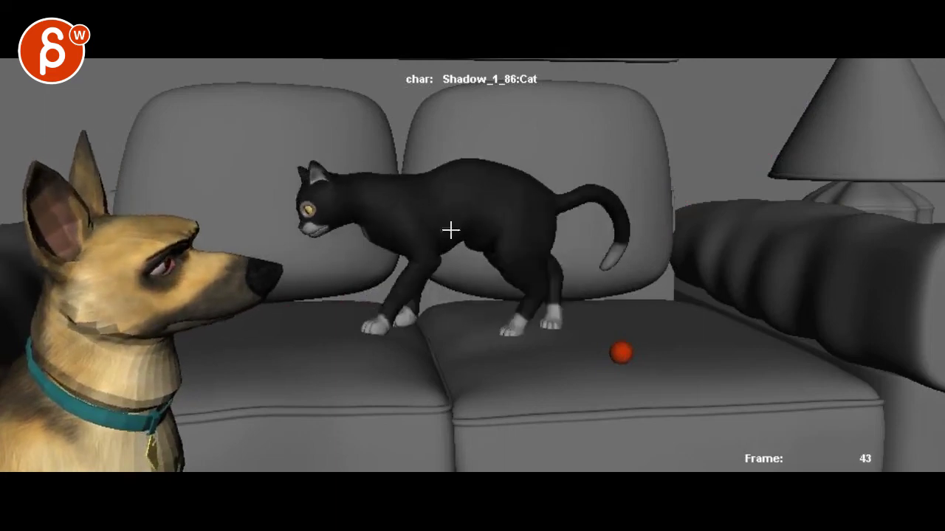
Step backward from frame 43 to frame 14, draw a stroke over the seated cat, and resume playback.
key("Left")
key("Left")
key("Left")
key("Left")
key("Left")
key("Left")
key("Left")
key("Left")
key("Left")
key("Left")
key("Left")
key("Left")
key("Left")
key("Left")
key("Left")
key("Left")
key("Left")
key("Left")
key("Left")
key("Left")
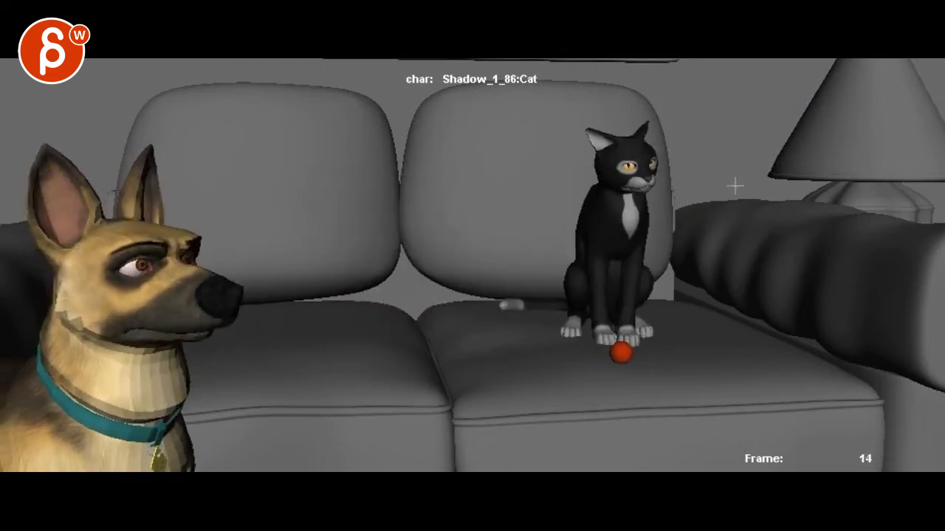
left_click_drag(671, 127, 628, 281)
key("space")
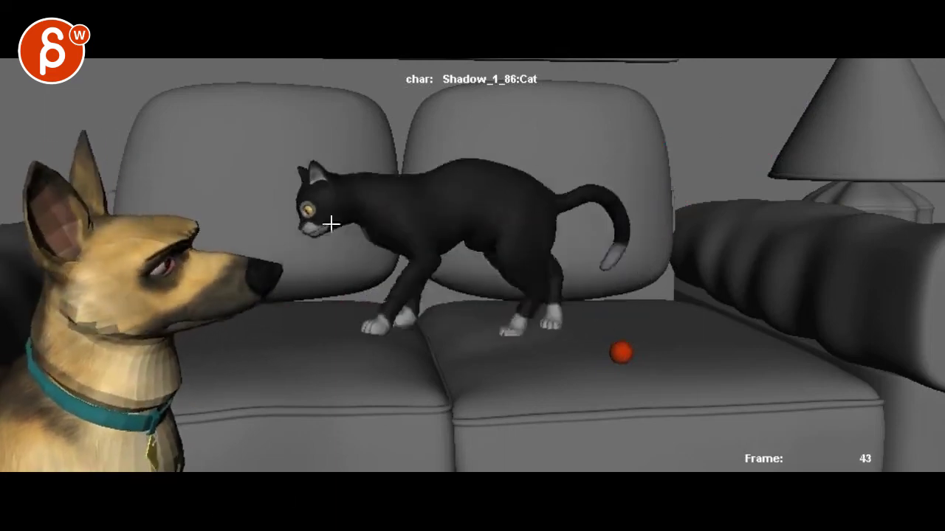
Draw a stroke across the walking cat from its head toward the ball at frame 43, and resume playback.
key("space")
mouse_move(260, 165)
left_mouse_down()
mouse_move(433, 205)
mouse_move(583, 297)
left_mouse_up()
key("space")
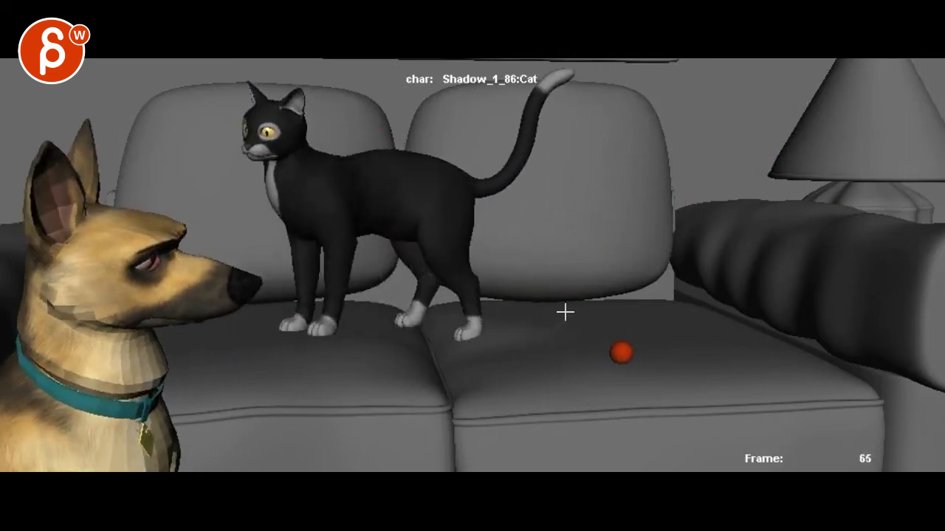
At frame 65, sketch a small loop above the ball, outline the dog's muzzle, and resume playback.
left_click_drag(617, 248, 608, 257)
left_click_drag(203, 291, 222, 289)
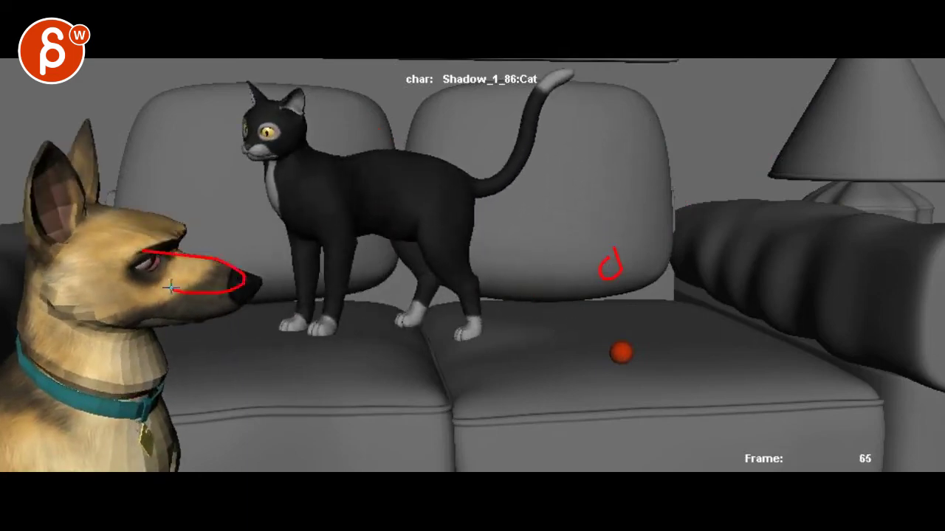
key("alt+v")
mouse_move(622, 204)
left_mouse_down()
mouse_move(631, 247)
mouse_move(563, 289)
left_mouse_up()
key("space")
key("space")
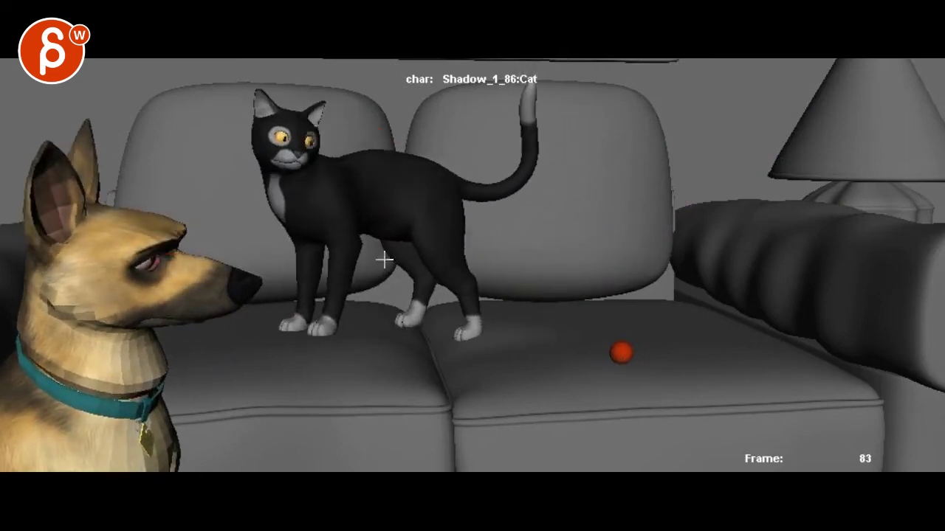
At frame 83, draw a sightline from the dog's eye and directional strokes behind the cat and at its tail, and resume playback.
mouse_move(607, 211)
left_mouse_down()
mouse_move(574, 211)
mouse_move(586, 206)
left_mouse_up()
left_click_drag(170, 246, 267, 235)
mouse_move(625, 191)
left_mouse_down()
mouse_move(493, 228)
mouse_move(510, 157)
left_mouse_up()
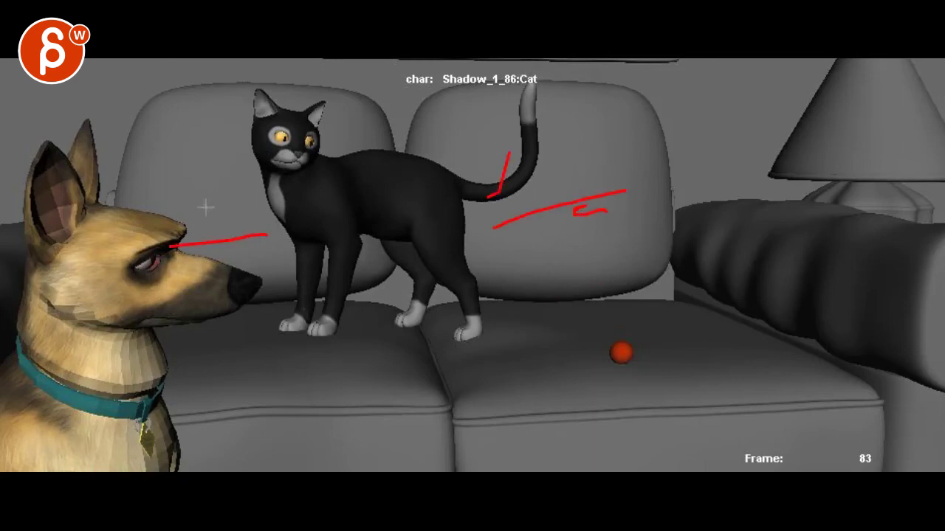
left_click_drag(487, 229, 416, 254)
key("alt+v")
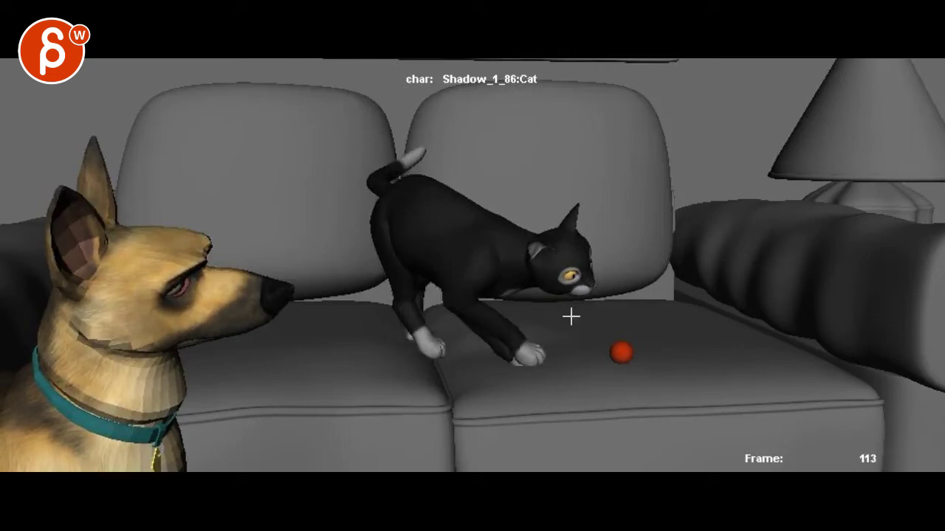
At frame 113, loop a stroke over the ball, draw the dog's sightline to the cat's front leg, and stroke the cat's chest.
mouse_move(593, 337)
left_mouse_down()
mouse_move(662, 336)
mouse_move(640, 345)
left_mouse_up()
mouse_move(295, 312)
left_mouse_down()
mouse_move(291, 327)
mouse_move(301, 327)
left_mouse_up()
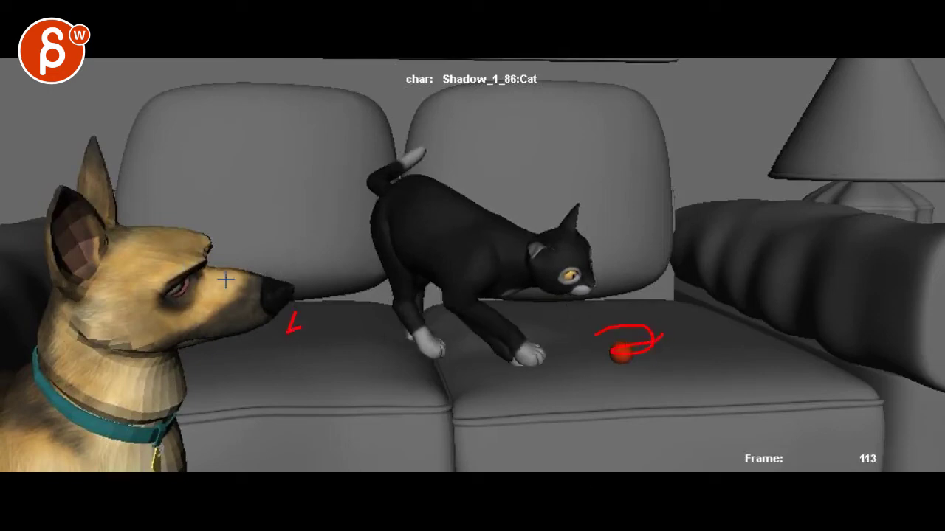
mouse_move(209, 277)
left_mouse_down()
mouse_move(502, 325)
mouse_move(538, 354)
left_mouse_up()
left_click_drag(473, 291, 476, 286)
left_click_drag(493, 274, 543, 319)
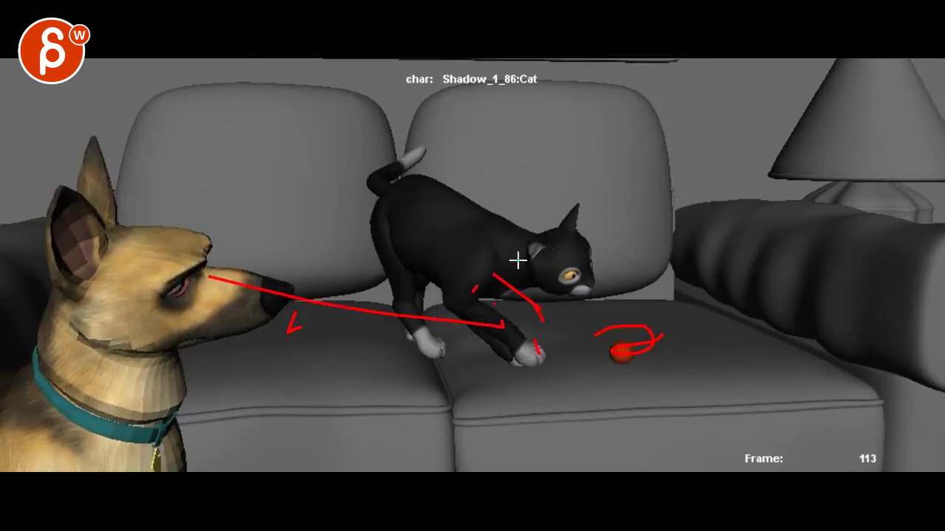
Add short strokes around the cat's head and down toward the ball at frame 113, and resume playback.
left_click_drag(520, 259, 540, 250)
left_click_drag(574, 239, 602, 254)
left_click_drag(613, 293, 630, 303)
left_click_drag(660, 330, 664, 325)
key("space")
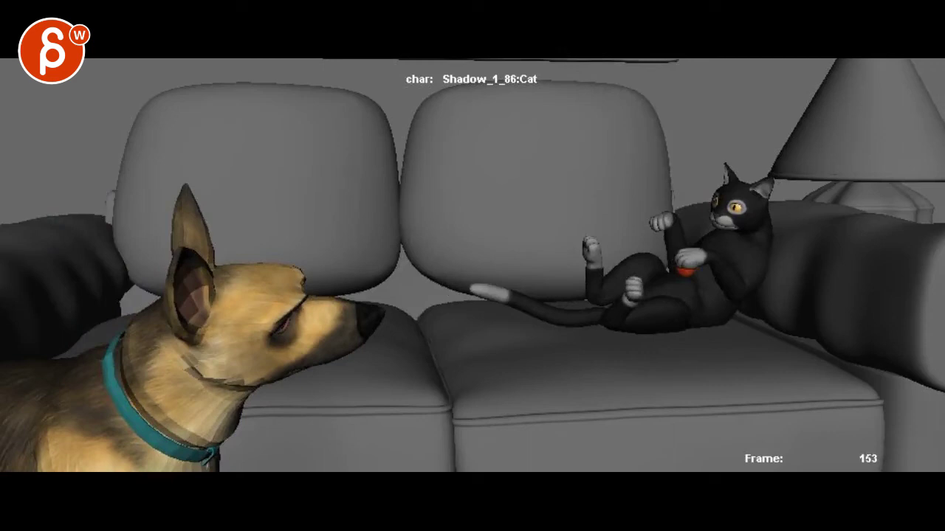
Step back to frame 71 and draw sightlines from the dog's eye past the ball and from the cat's eye over the dog.
key("Left")
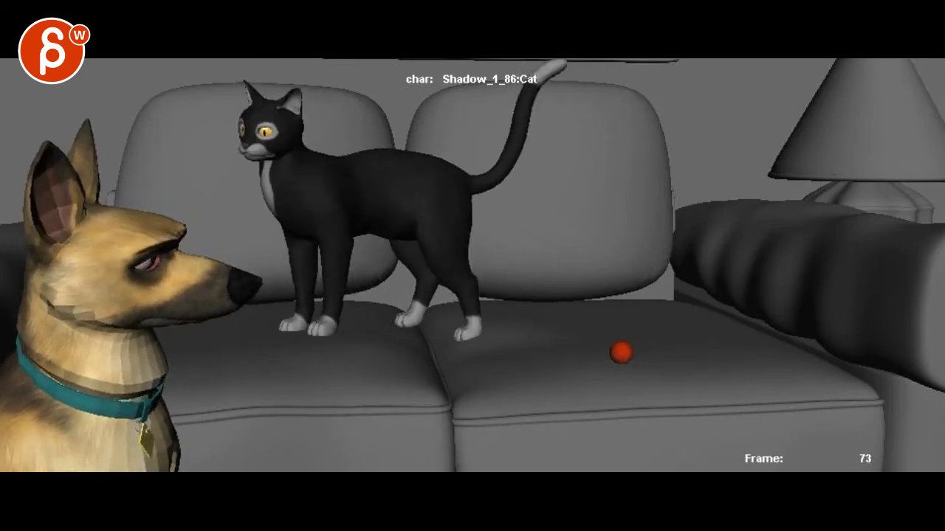
left_click_drag(169, 260, 678, 377)
left_click_drag(136, 254, 156, 252)
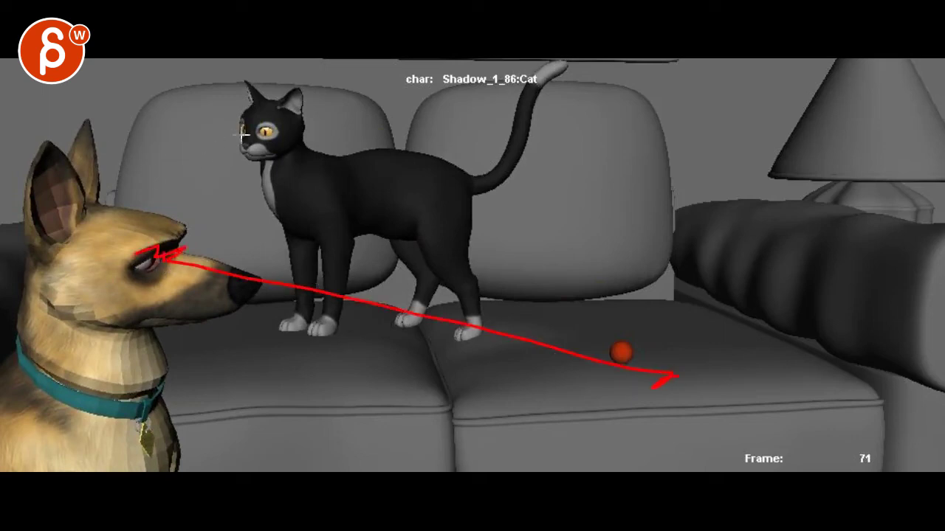
left_click_drag(260, 132, 22, 169)
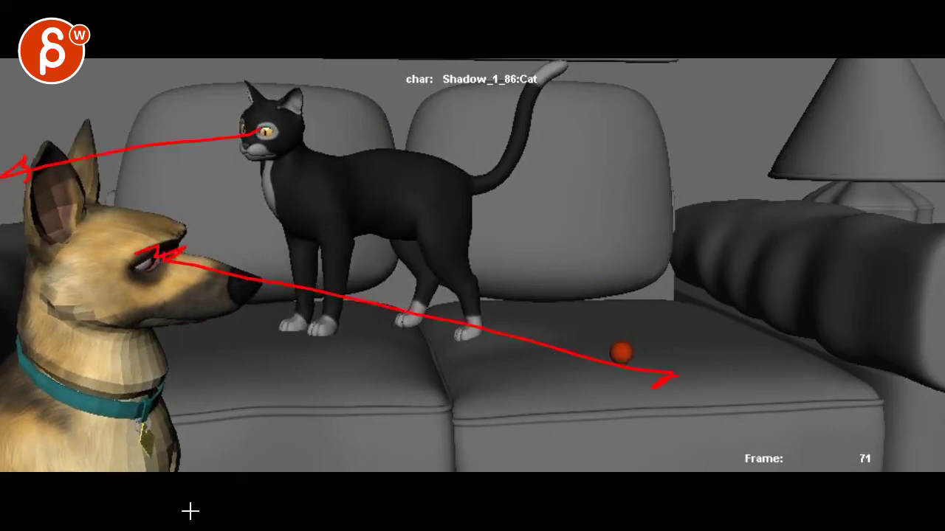
Go back to frame 16 and sketch a looped head shape with a downward arrow over the empty cushion beside the dog.
key("Left")
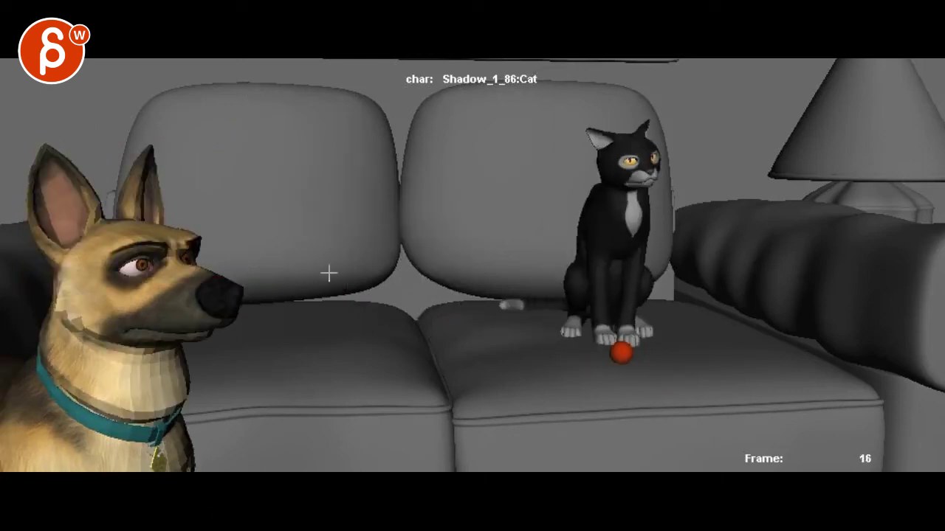
left_click_drag(340, 180, 352, 354)
left_click_drag(327, 152, 340, 181)
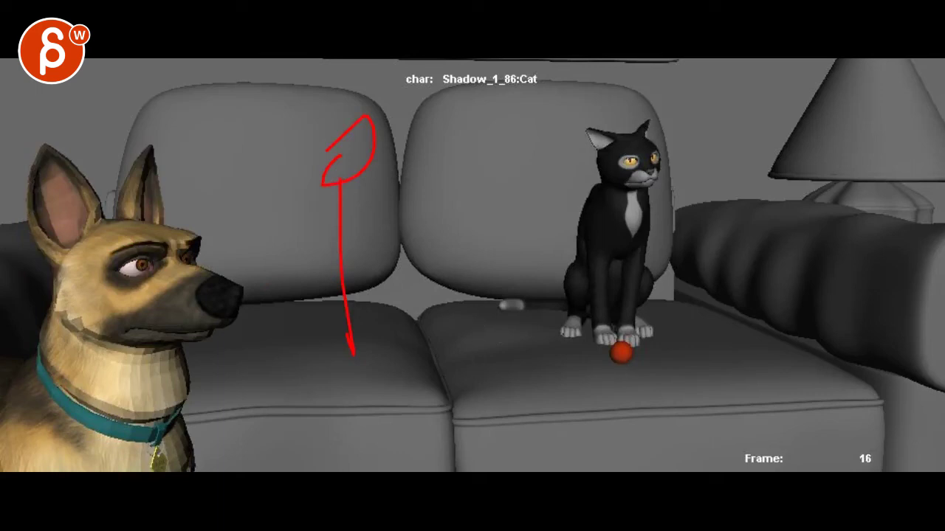
At frame 16, draw a vertical dividing line between dog and cat and circle the empty area around the dog's head.
left_click_drag(465, 72, 481, 459)
mouse_move(274, 76)
left_mouse_down()
mouse_move(243, 369)
mouse_move(173, 384)
left_mouse_up()
left_click_drag(122, 114, 147, 110)
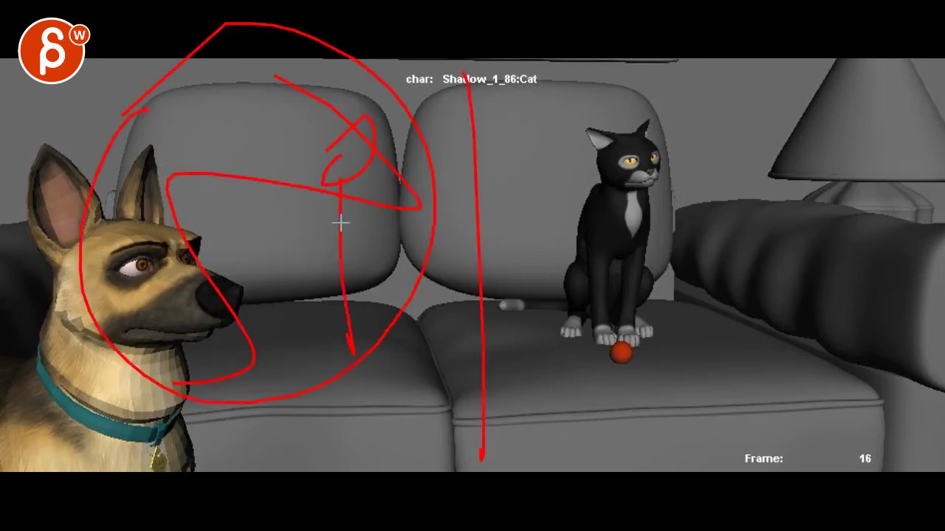
left_click_drag(353, 153, 238, 117)
left_click_drag(247, 236, 403, 245)
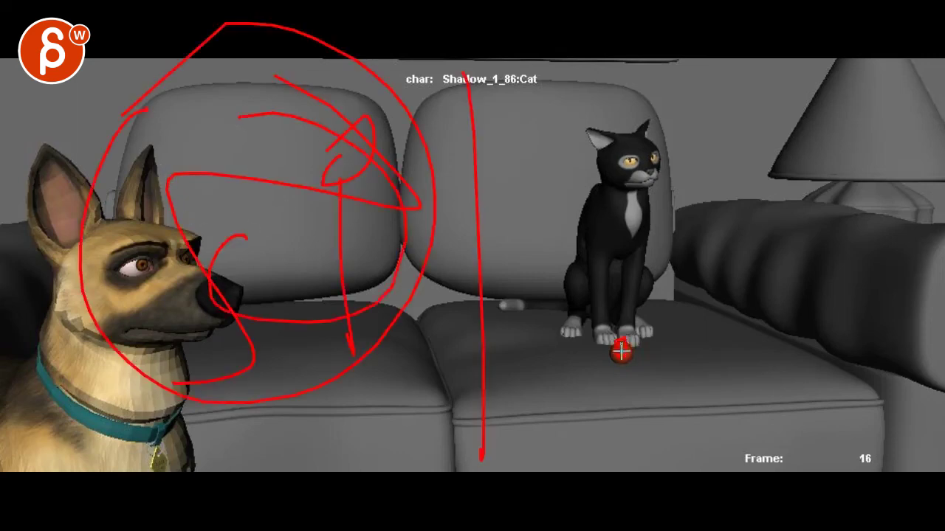
At frame 16, draw arrows between the lamp and the cat, strokes down the lamp and armrest, and vertical lines flanking the cat.
left_click_drag(812, 72, 698, 220)
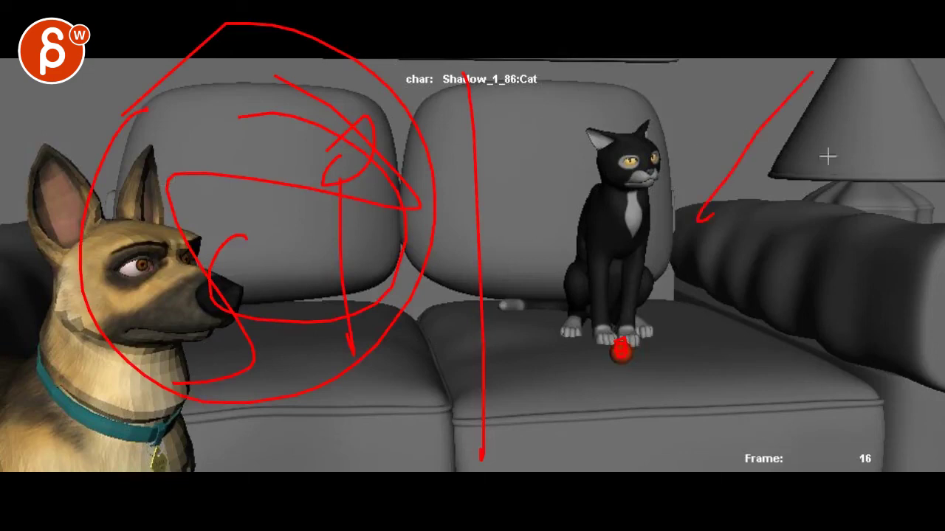
left_click_drag(894, 103, 690, 270)
left_click_drag(677, 210, 648, 232)
mouse_move(855, 136)
left_mouse_down()
mouse_move(877, 141)
mouse_move(888, 85)
left_mouse_up()
key("Right")
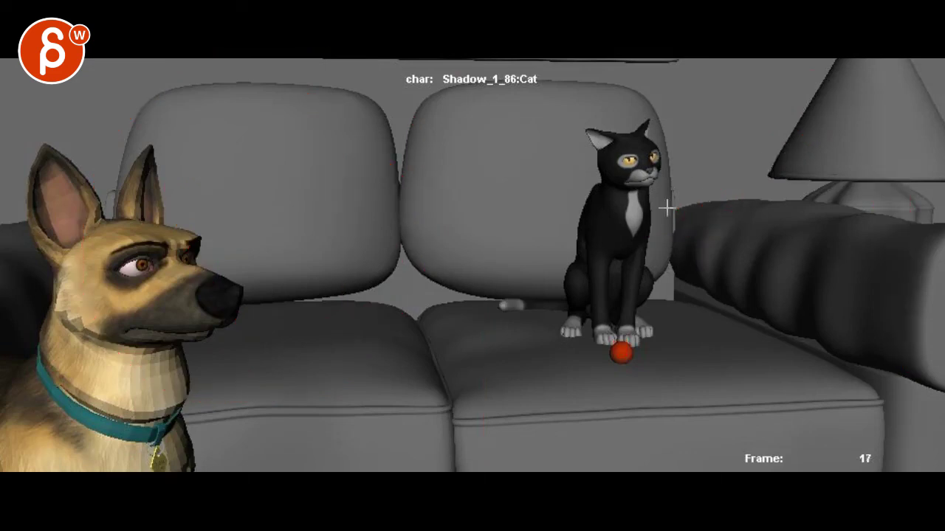
key("alt+comma")
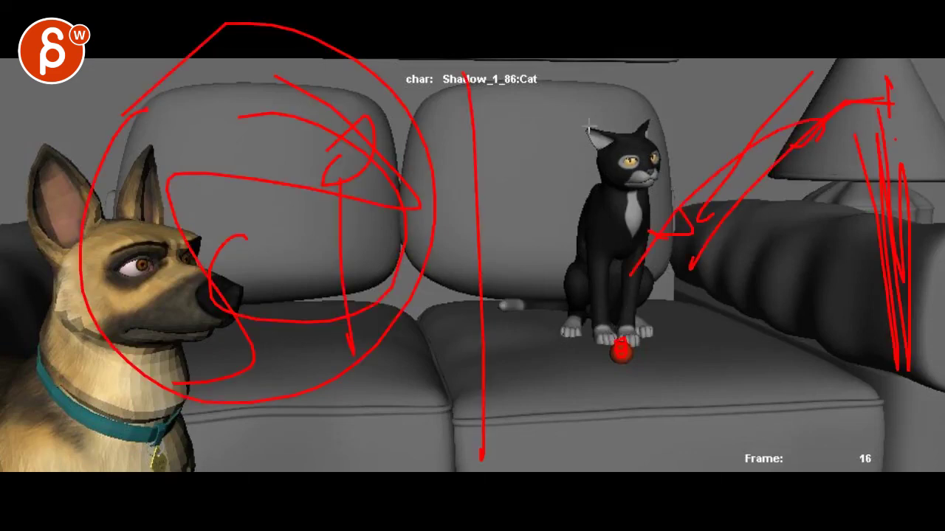
left_click_drag(483, 160, 495, 391)
left_click_drag(772, 169, 780, 295)
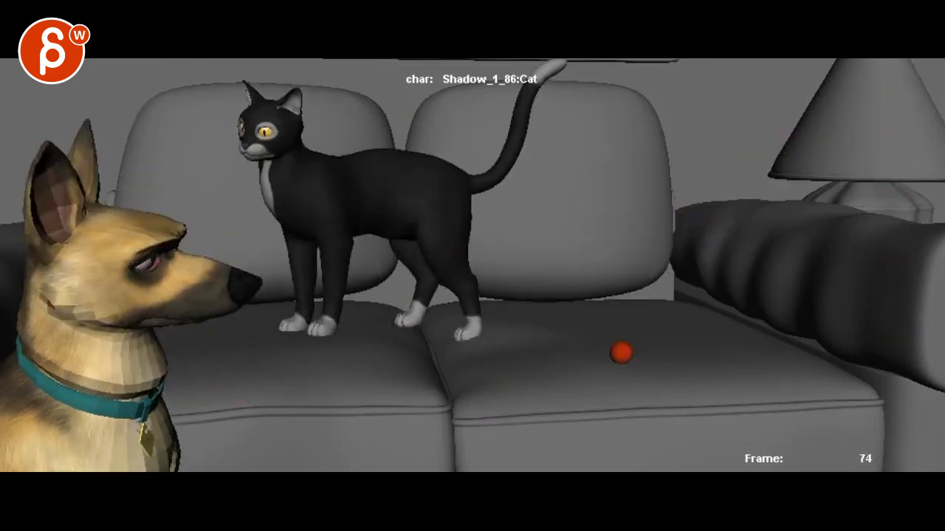
At frame 74, draw curving motion paths from the cat's body toward the ball, and add a short stroke at its front paw at frame 113.
mouse_move(329, 188)
left_mouse_down()
mouse_move(539, 253)
mouse_move(607, 298)
left_mouse_up()
left_click_drag(660, 208, 630, 227)
left_click_drag(625, 174, 608, 259)
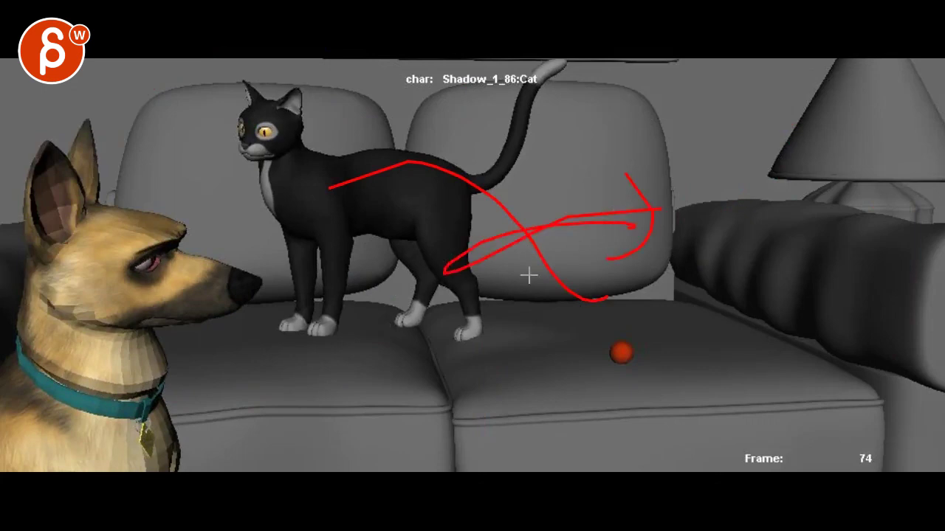
mouse_move(335, 268)
left_mouse_down()
mouse_move(491, 276)
mouse_move(563, 266)
left_mouse_up()
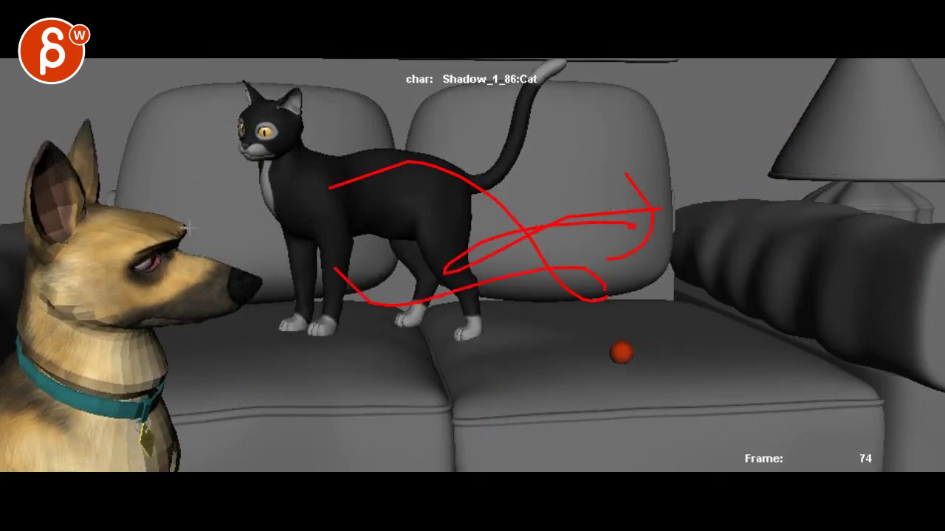
left_click_drag(230, 244, 487, 232)
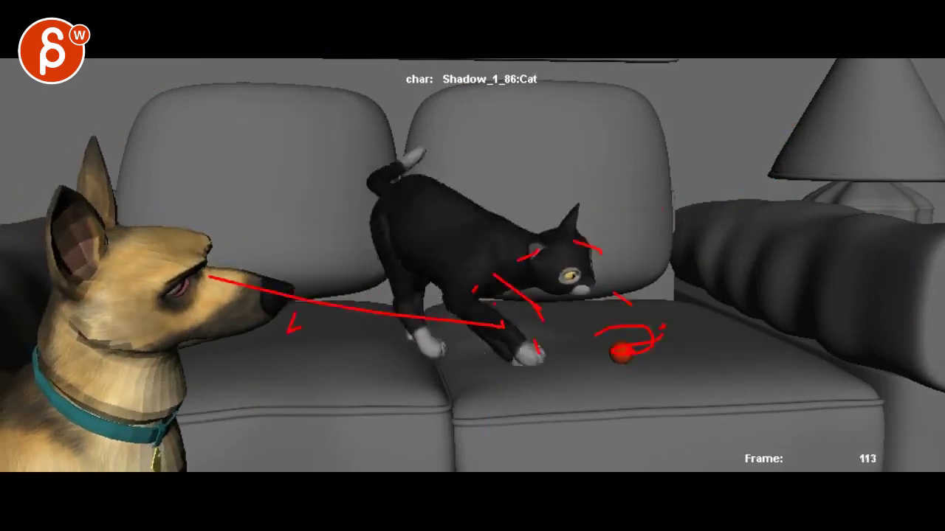
left_click_drag(543, 336, 570, 314)
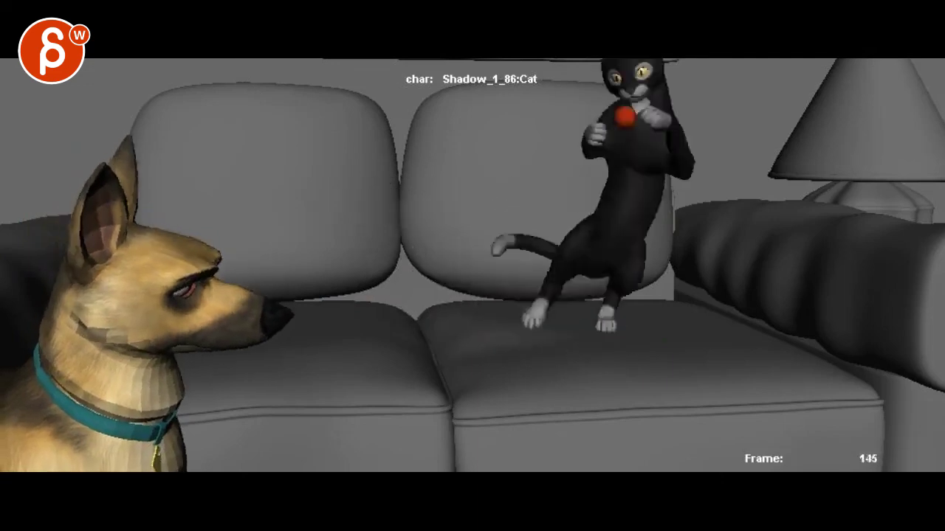
At frame 166, trace the reclining cat's back, draw the line between the cat's and dog's heads, and advance to frame 168.
key("alt+v")
left_click_drag(766, 220, 668, 327)
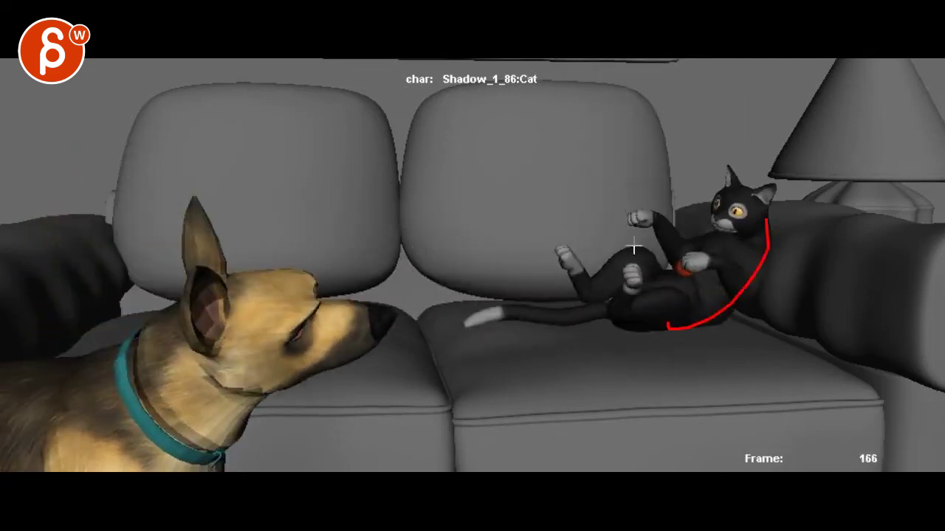
mouse_move(750, 193)
left_mouse_down()
mouse_move(379, 327)
mouse_move(224, 359)
left_mouse_up()
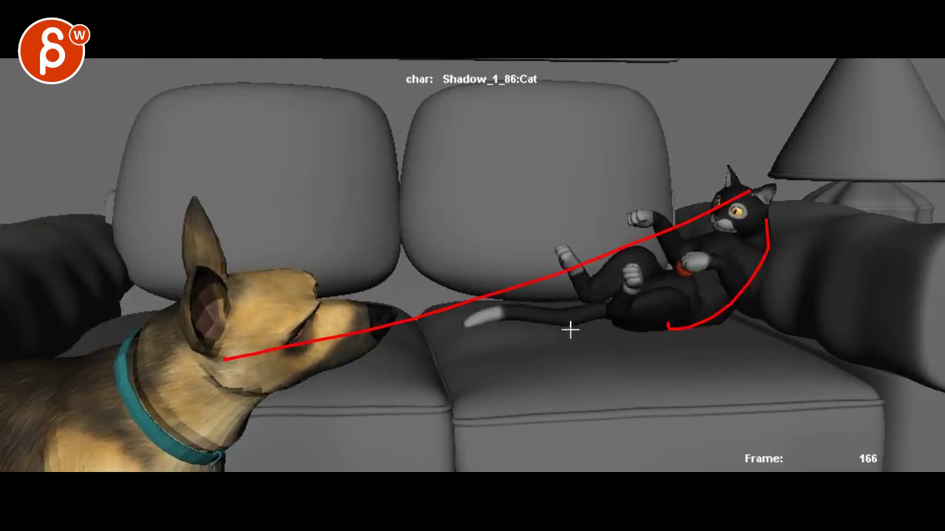
left_click_drag(306, 216, 639, 212)
key("alt+period")
key("alt+period")
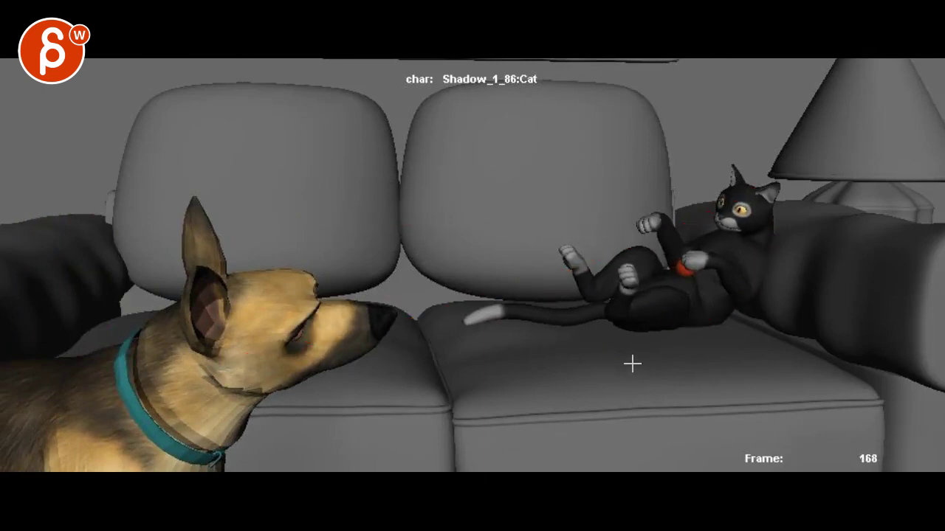